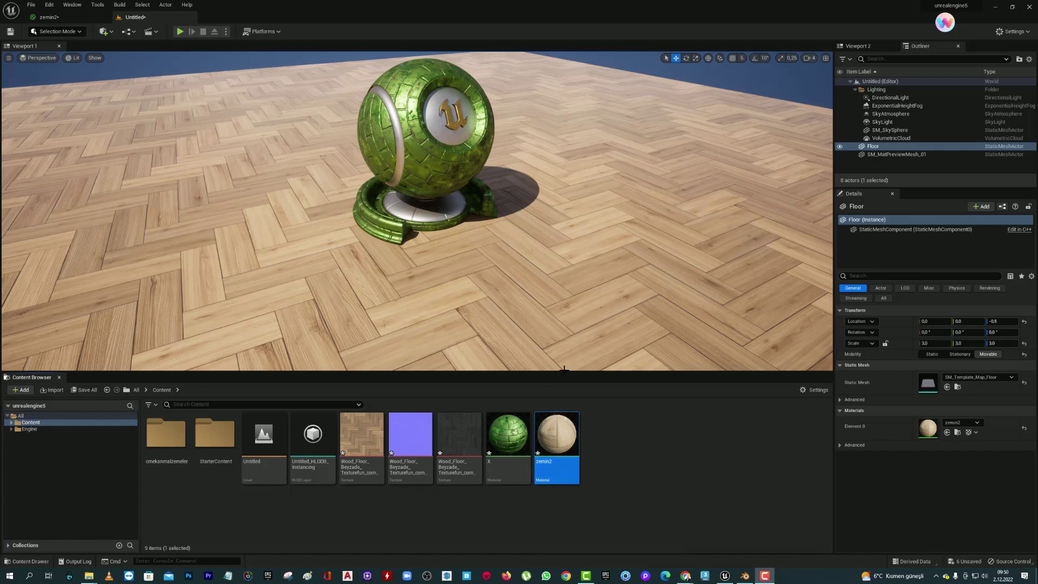
# Step: Open the zemin2 material, shift its Constant3Vector colour node up and left, and return to the level
pyautogui.doubleClick(550, 433)
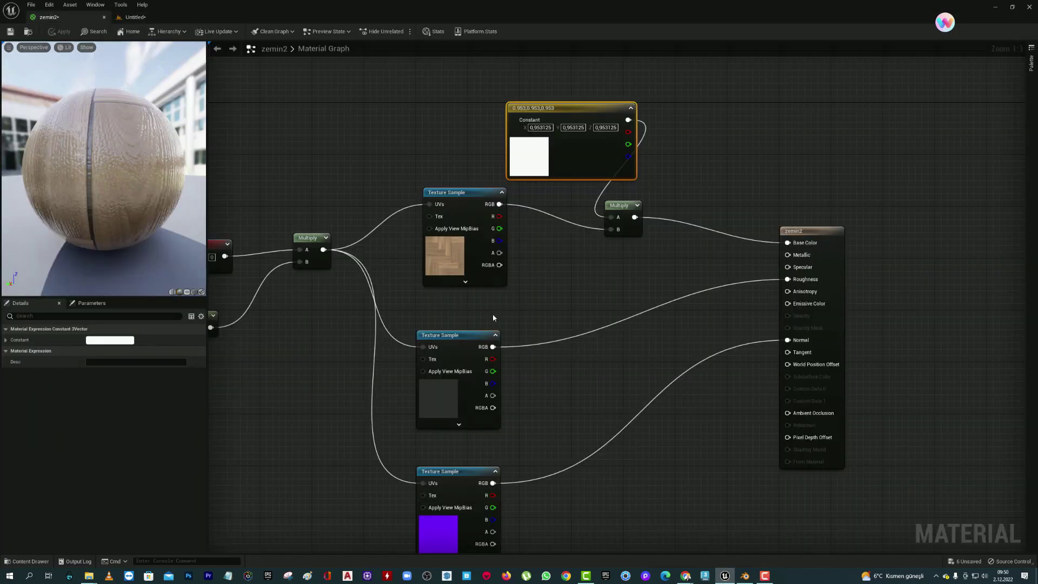
pyautogui.scroll(-2, 493, 318)
pyautogui.moveTo(571, 159); pyautogui.dragTo(503, 130)
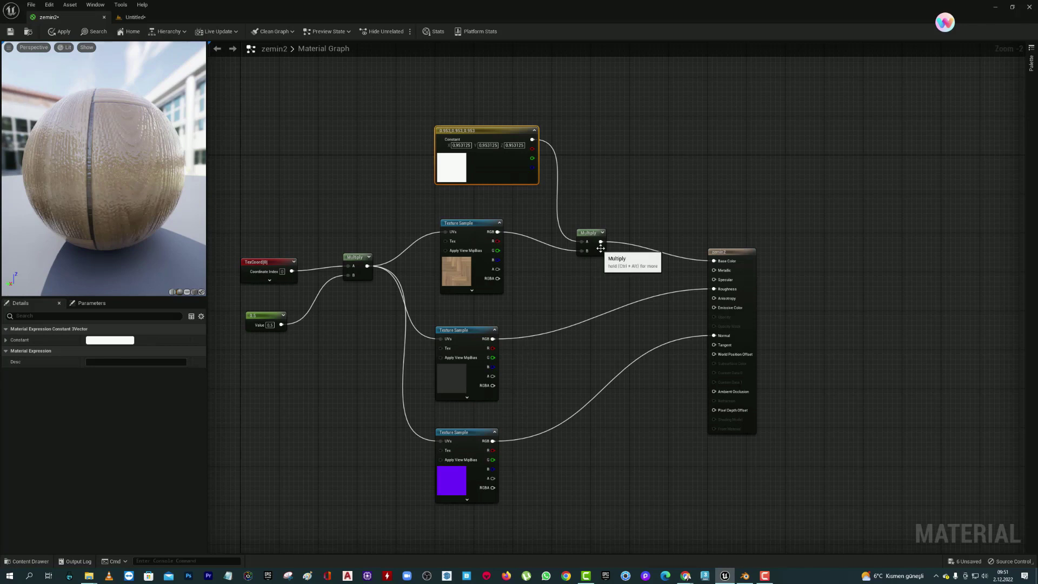
pyautogui.click(192, 18)
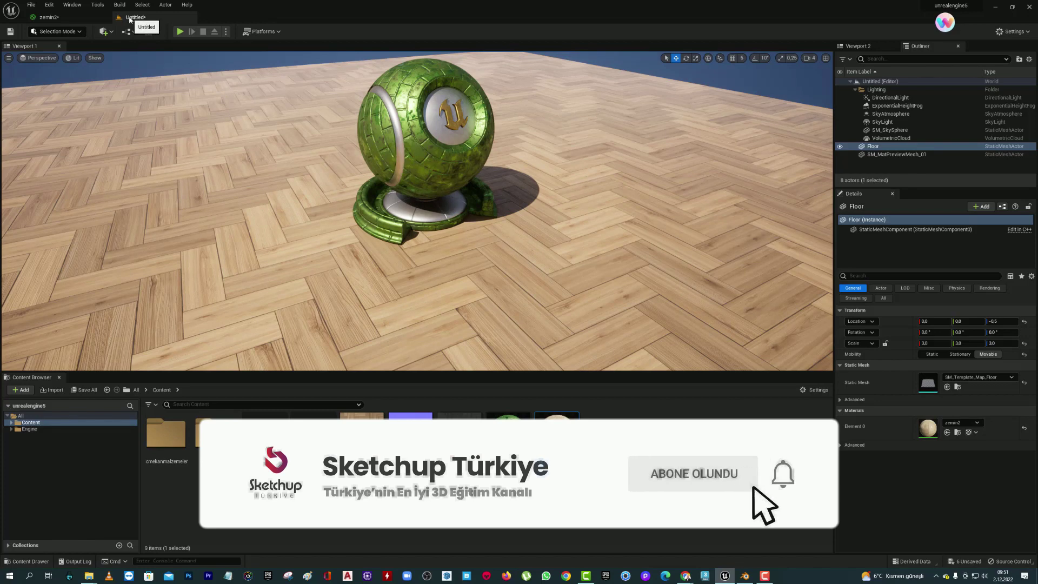
# Step: Create a material instance of zemin2, keeping the default name zemin2_Inst
pyautogui.click(65, 17)
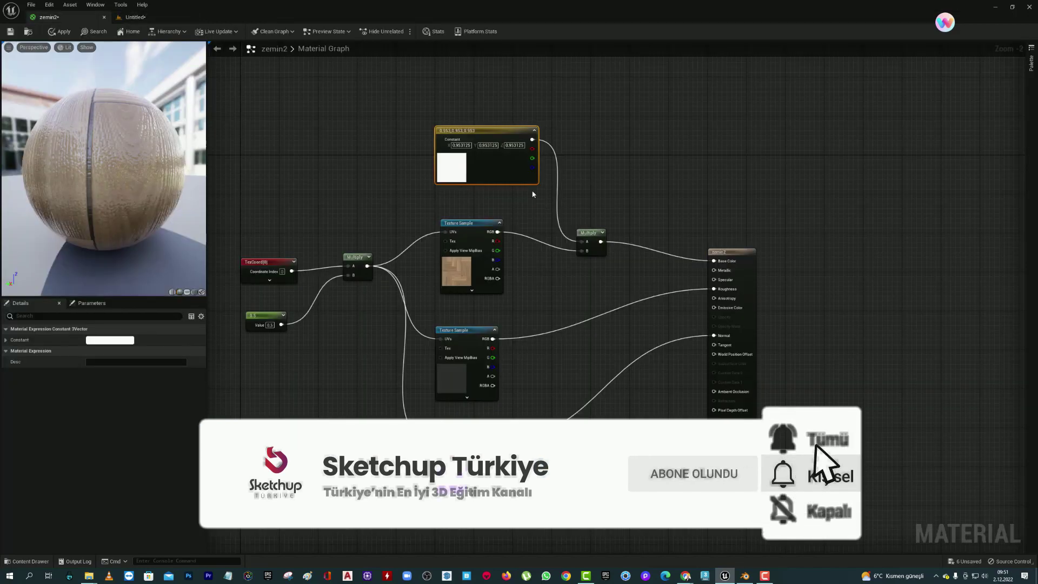
pyautogui.click(132, 17)
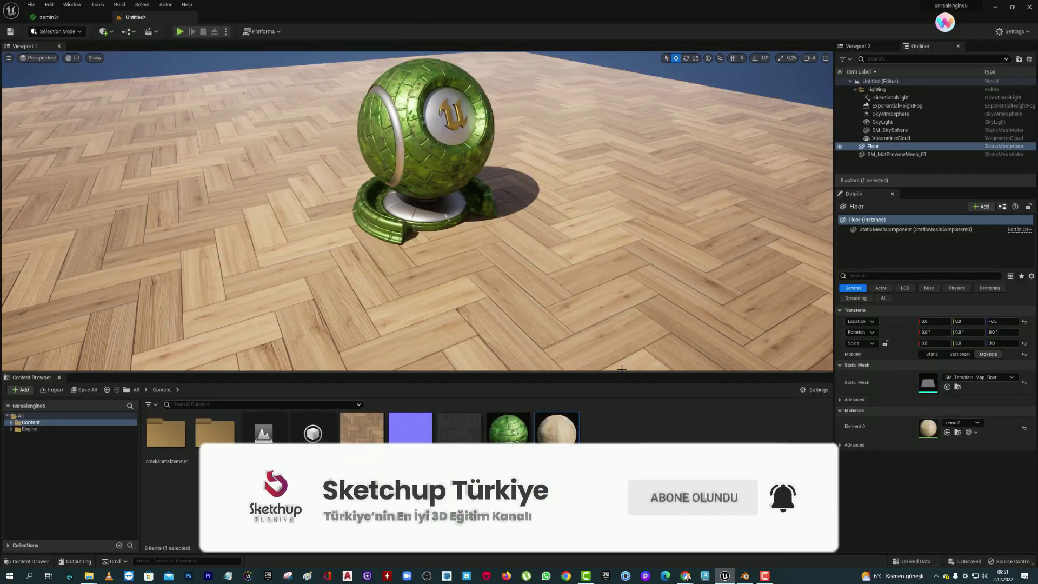
pyautogui.rightClick(564, 442)
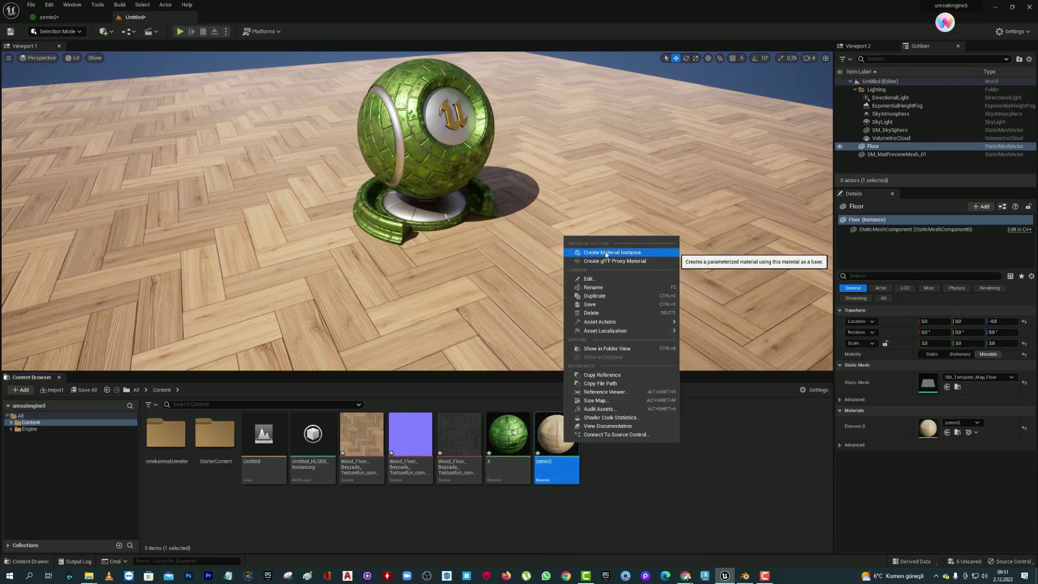
pyautogui.click(626, 253)
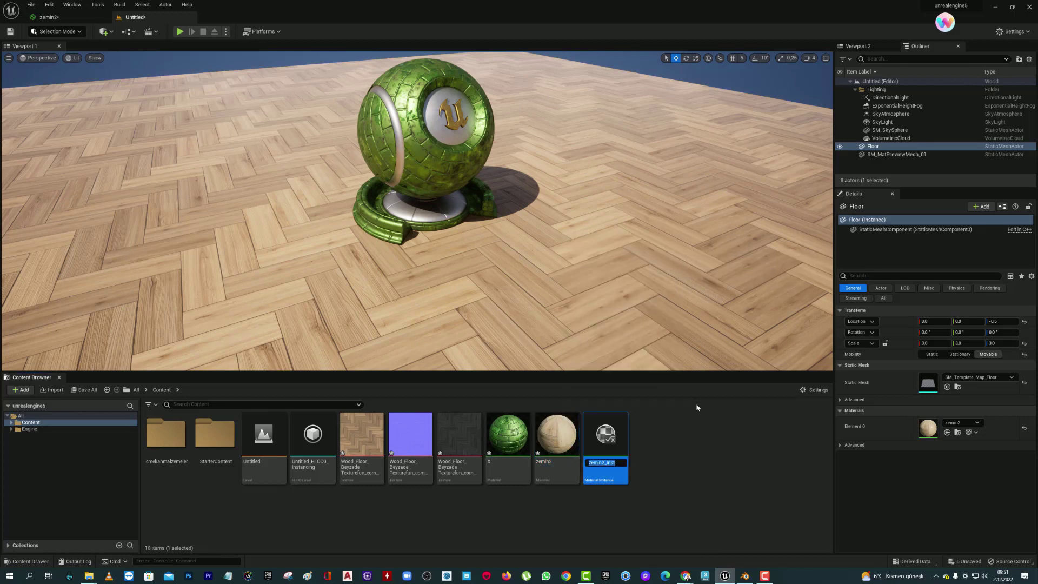
pyautogui.press('Return')
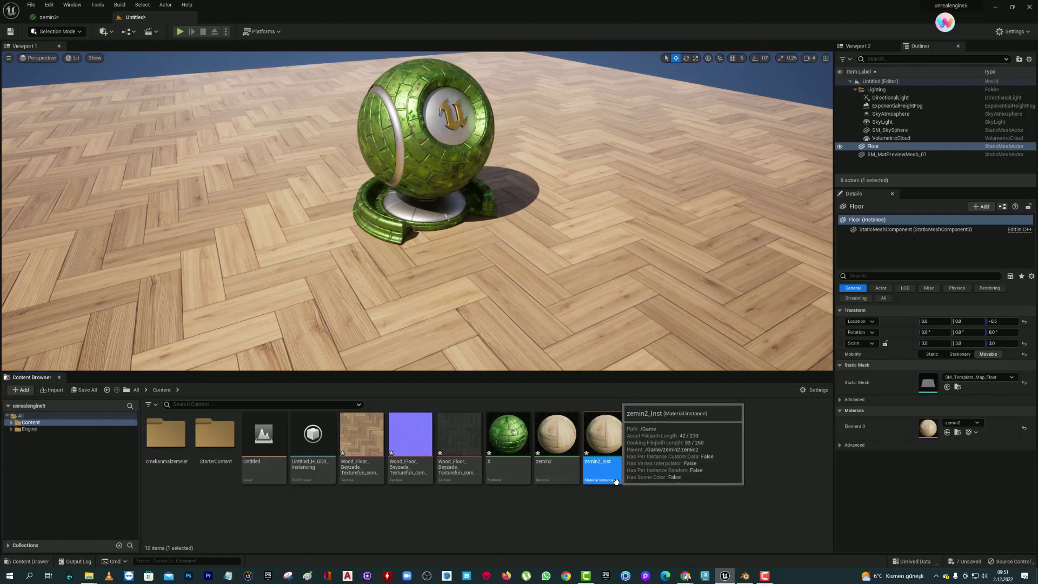
# Step: Open zemin2_Inst, un-maximize its editor window, make it taller, reposition it, then maximize it again
pyautogui.doubleClick(600, 432)
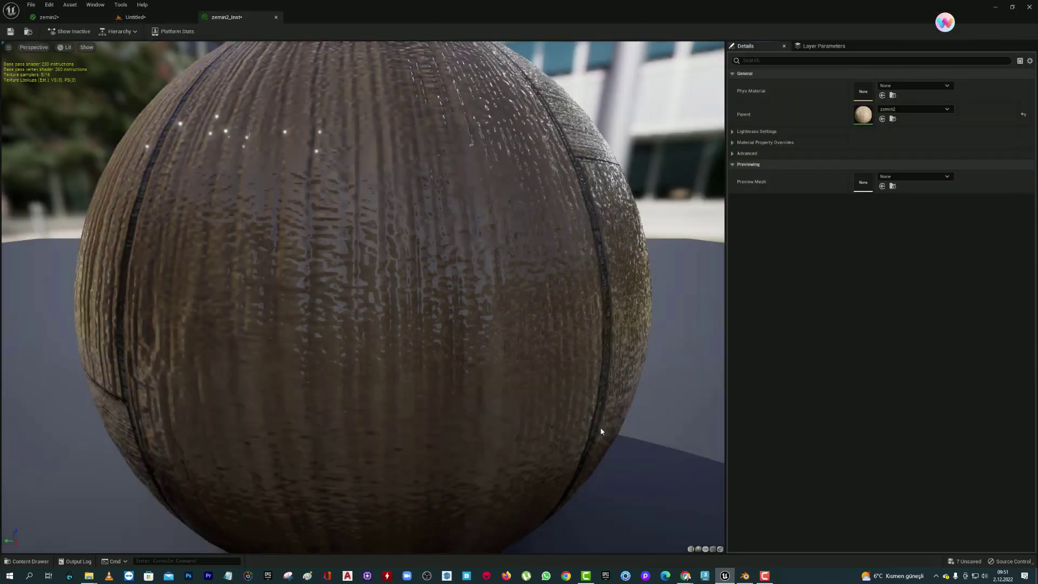
pyautogui.moveTo(764, 8); pyautogui.dragTo(381, 71)
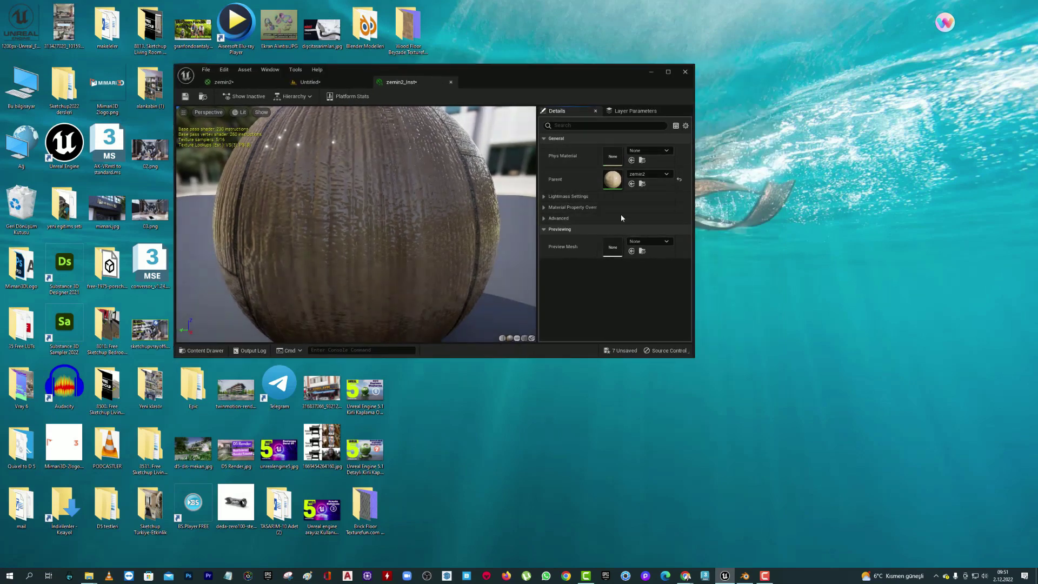
pyautogui.moveTo(655, 357); pyautogui.dragTo(655, 486)
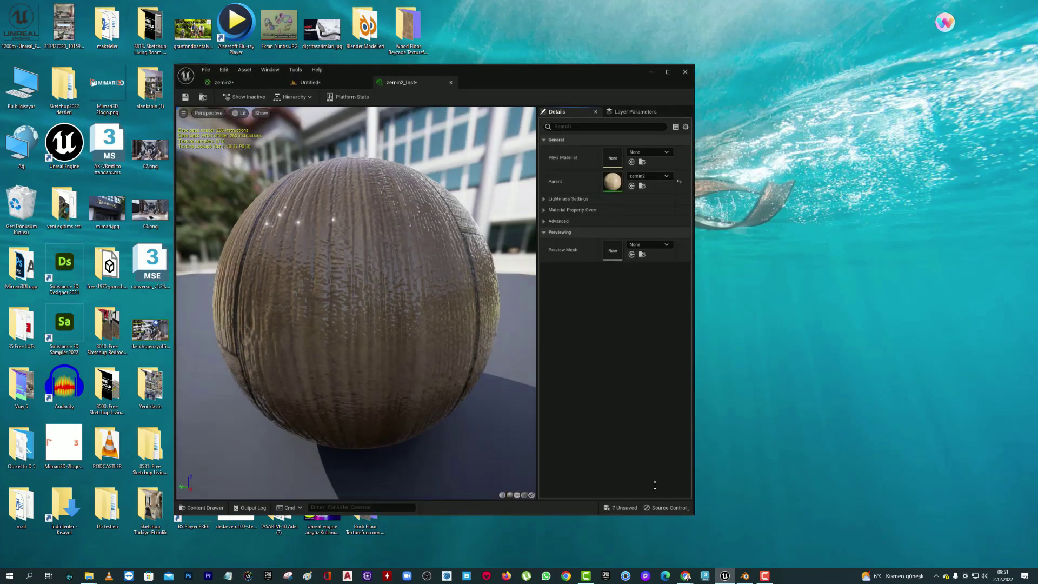
pyautogui.moveTo(541, 70); pyautogui.dragTo(391, 67)
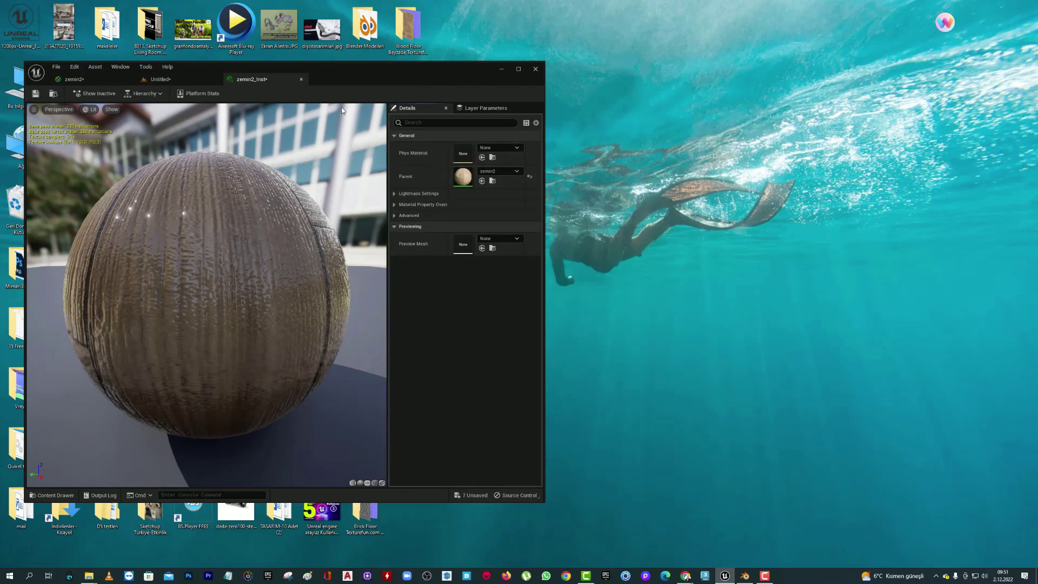
pyautogui.moveTo(337, 70); pyautogui.dragTo(441, 71)
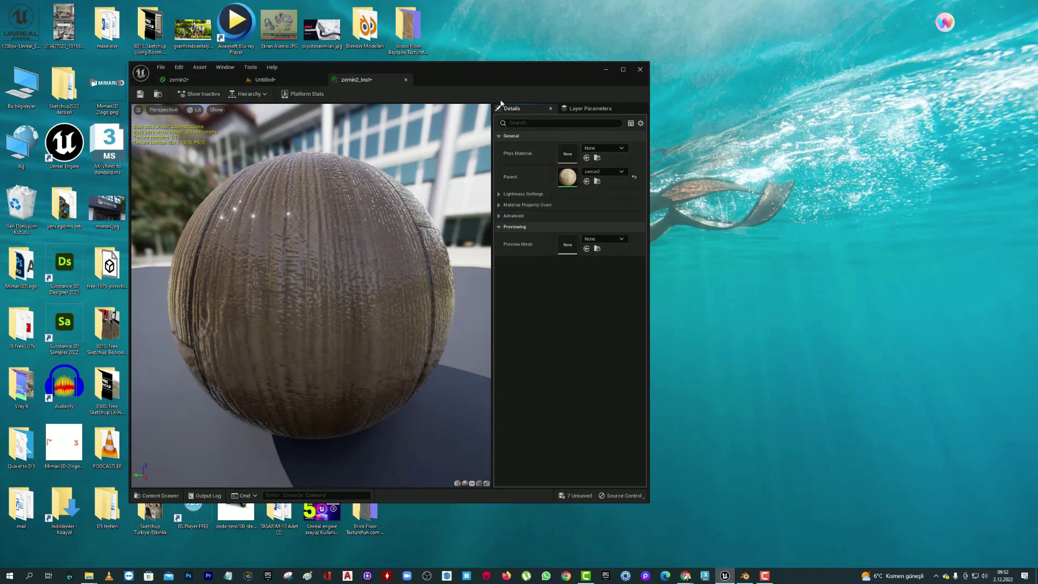
pyautogui.doubleClick(501, 72)
# Step: Drag zemin2_Inst onto the floor in the viewport, then reopen the zemin2 material graph
pyautogui.click(134, 19)
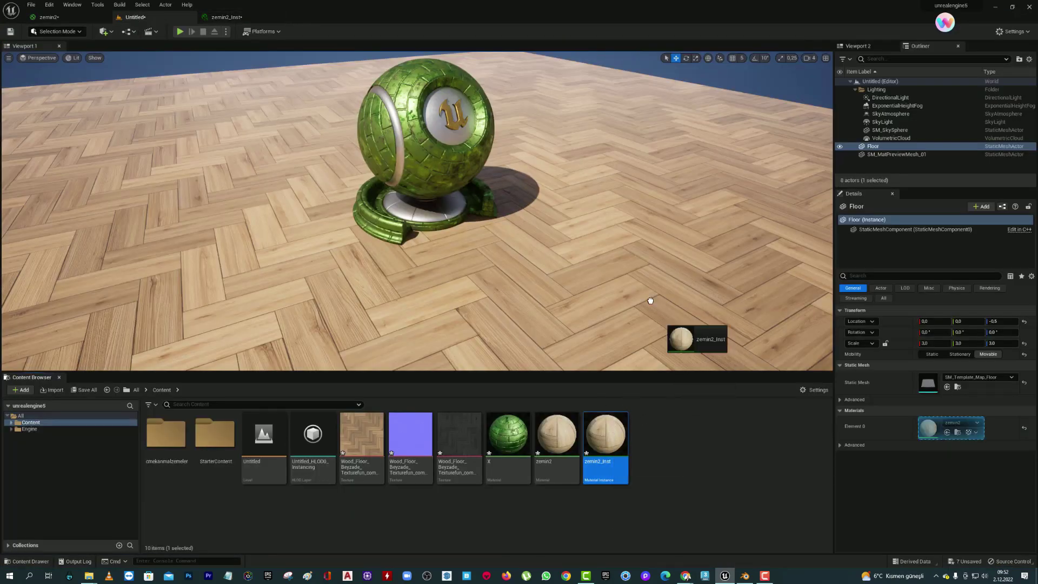
pyautogui.moveTo(606, 435); pyautogui.dragTo(610, 296)
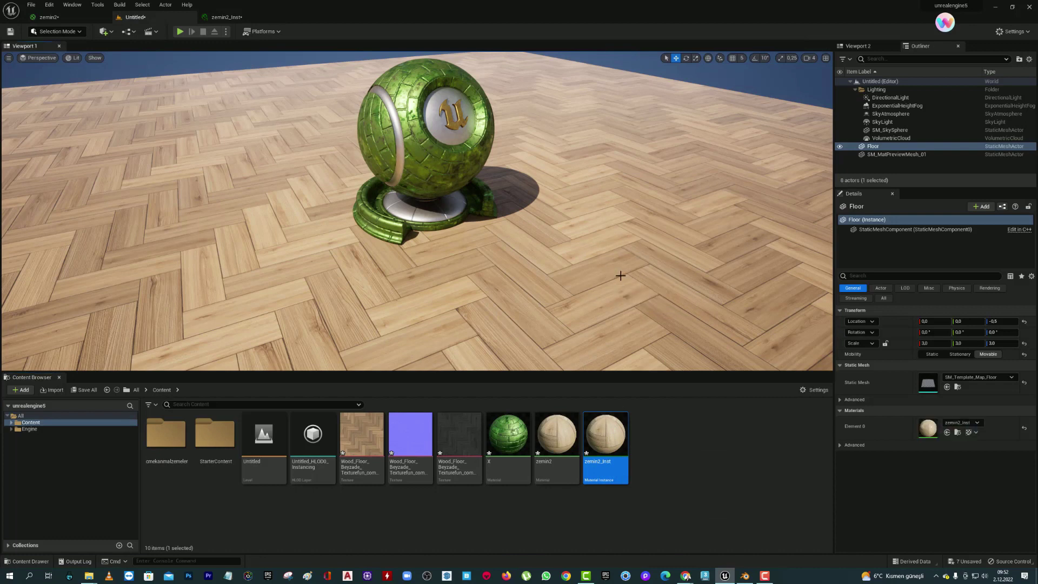
pyautogui.moveTo(619, 440); pyautogui.dragTo(600, 284)
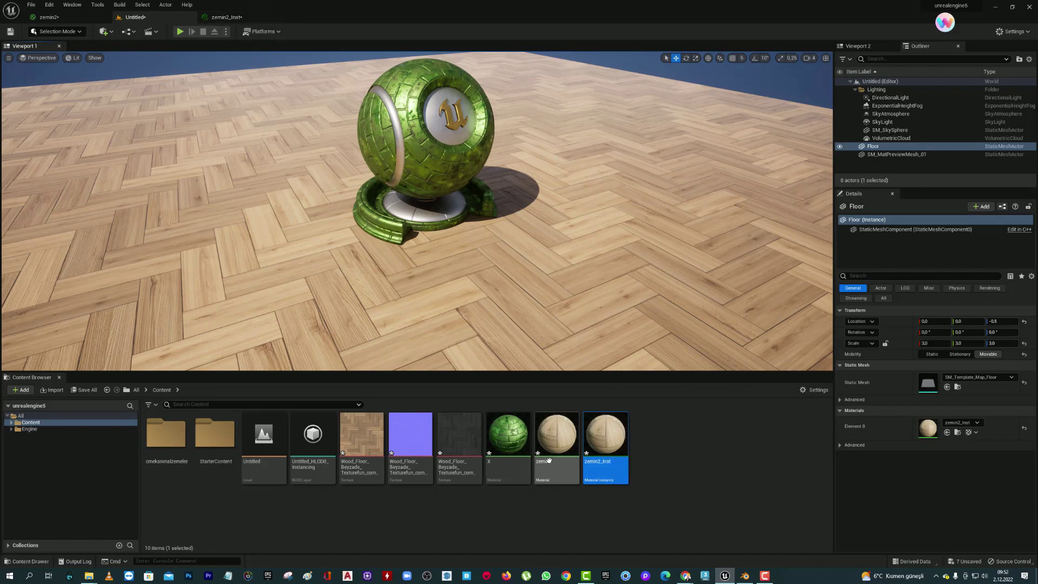
pyautogui.doubleClick(557, 435)
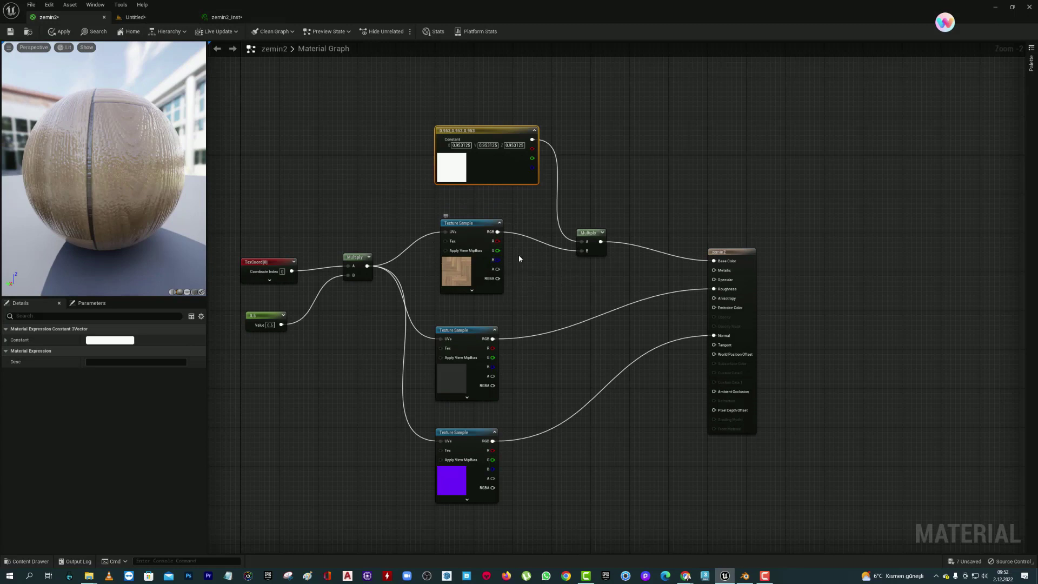
# Step: Convert the 0.5 texture-tiling Constant in zemin2 into a parameter named Kaplama
pyautogui.scroll(2, 277, 303)
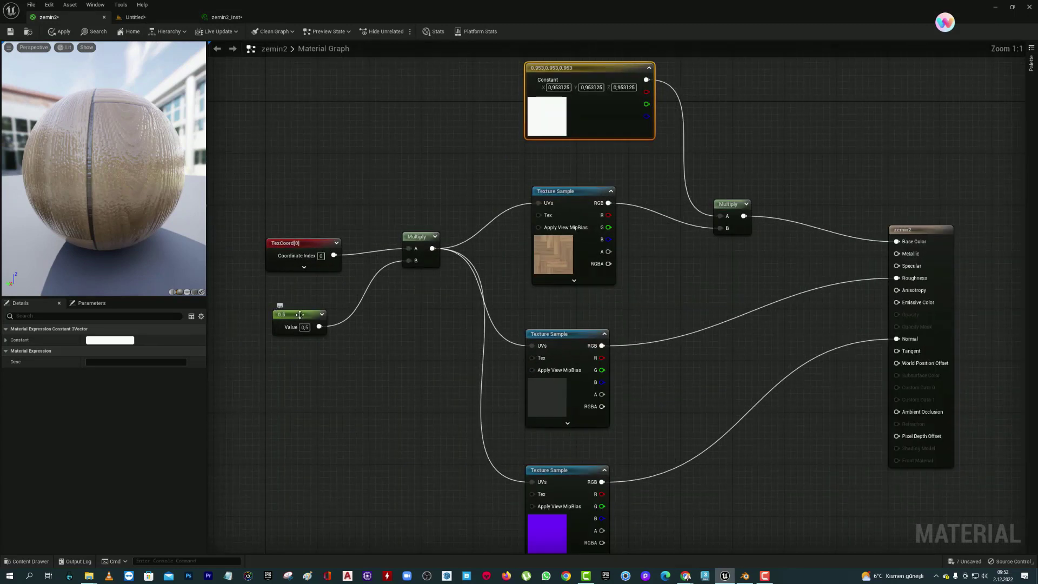
pyautogui.moveTo(277, 313); pyautogui.dragTo(290, 327)
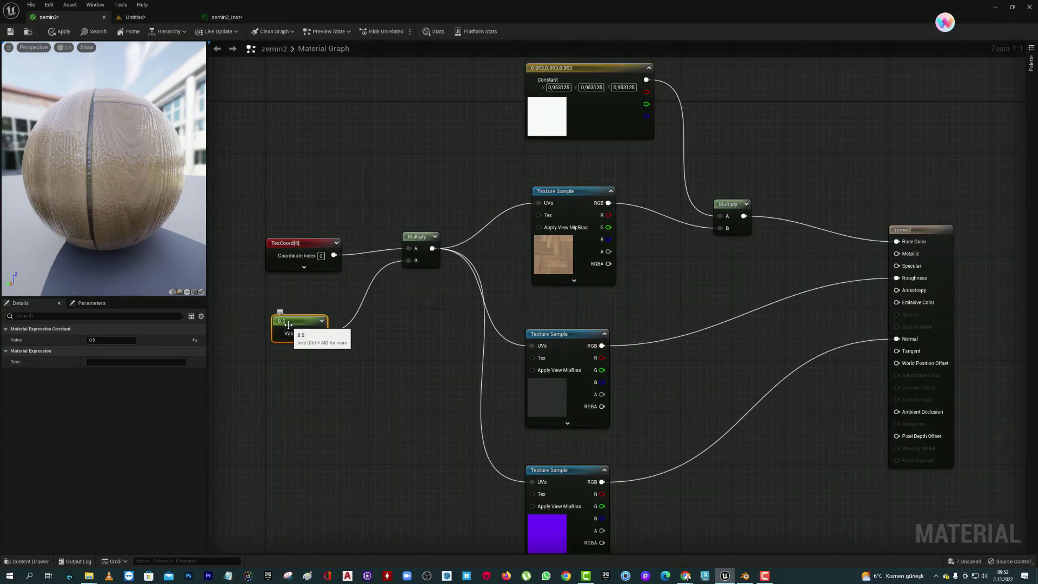
pyautogui.click(226, 16)
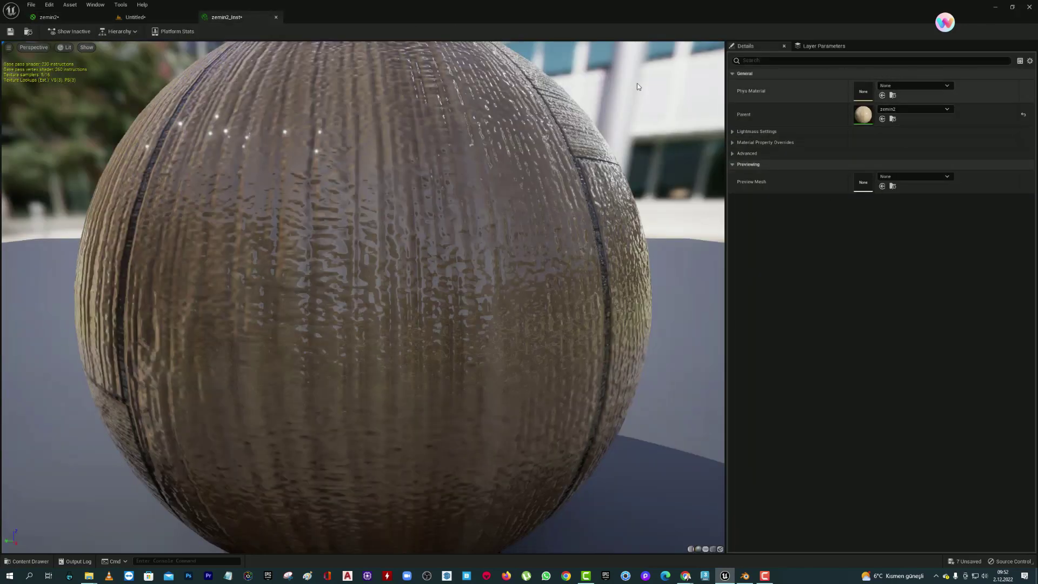
pyautogui.click(48, 16)
pyautogui.rightClick(303, 324)
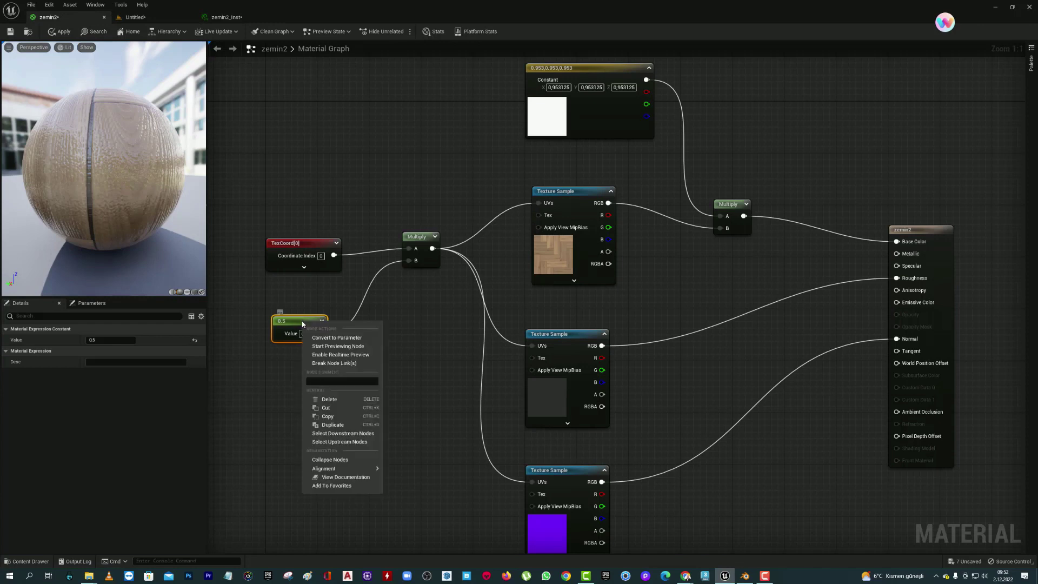
pyautogui.click(343, 338)
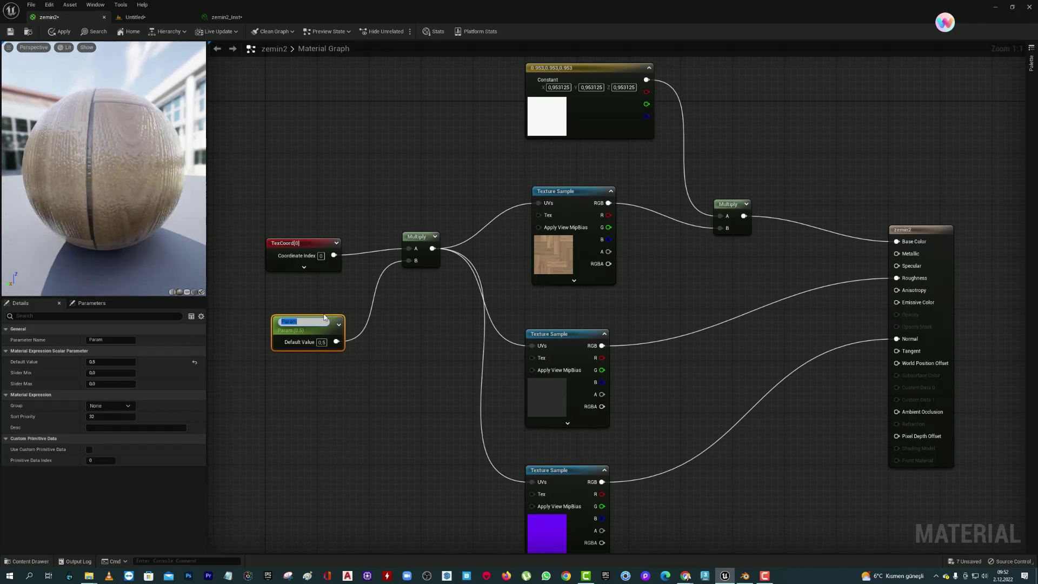
pyautogui.write('Kaplama')
pyautogui.press('Return')
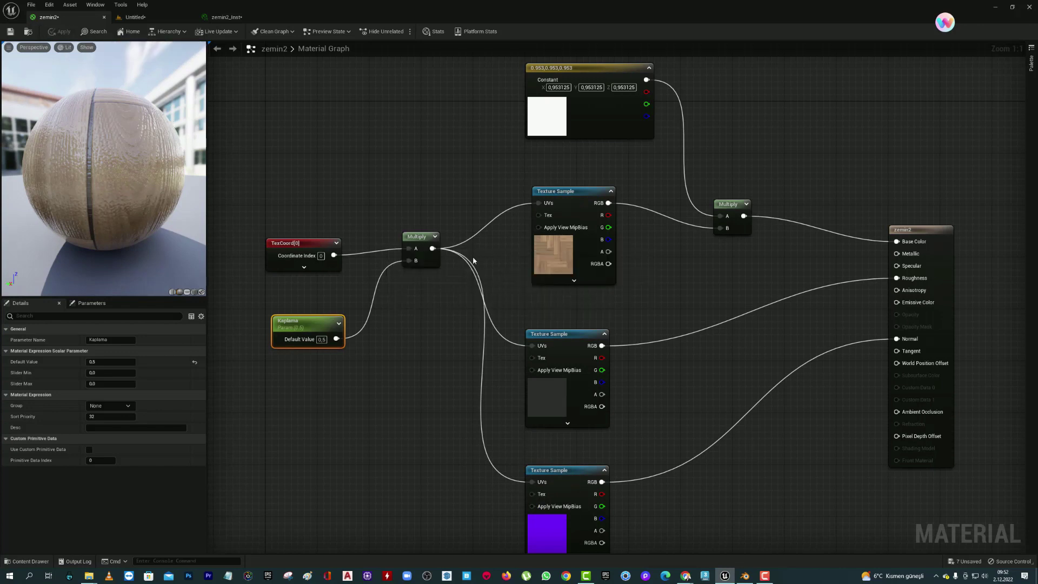
# Step: Enable the Kaplama override on zemin2_Inst, drag it to about 1.81, and save
pyautogui.click(228, 18)
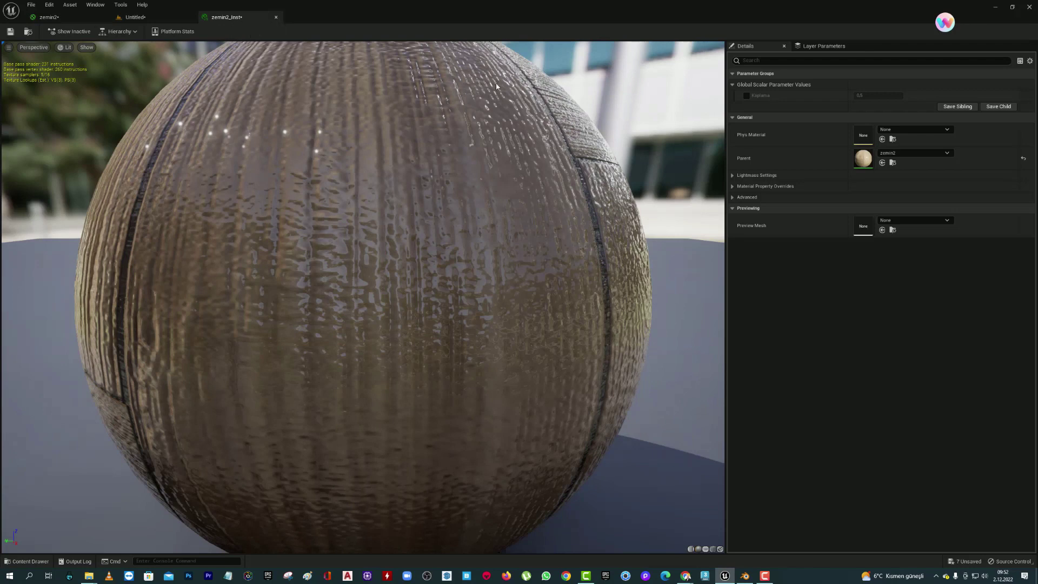
pyautogui.click(747, 95)
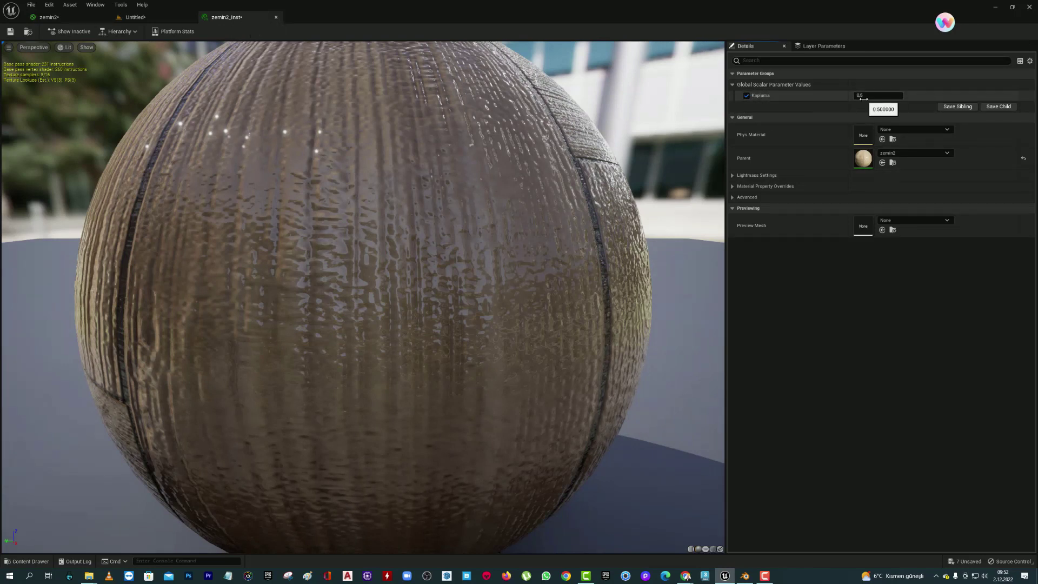
pyautogui.moveTo(855, 96); pyautogui.dragTo(995, 96)
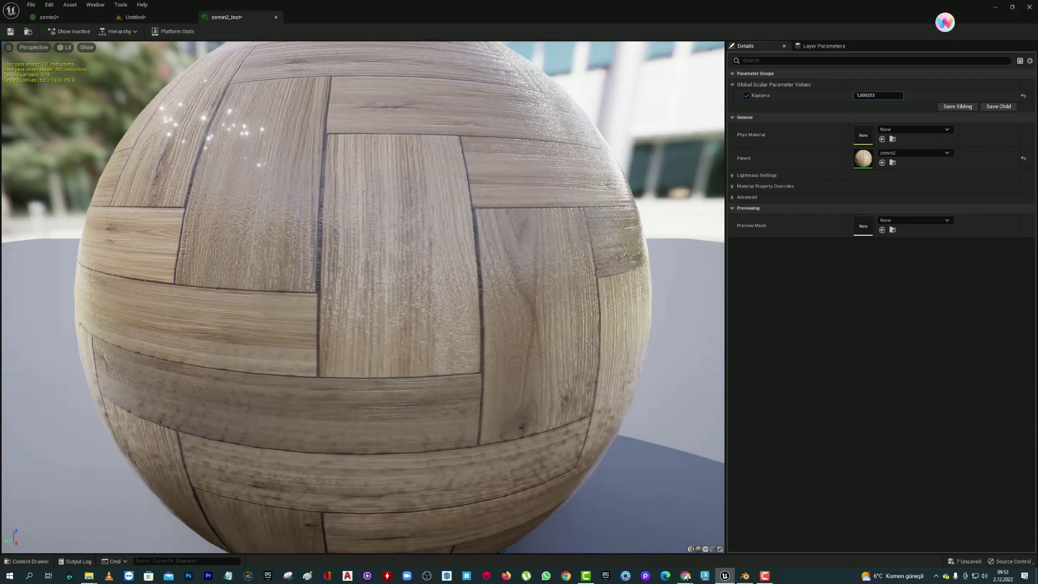
pyautogui.click(9, 31)
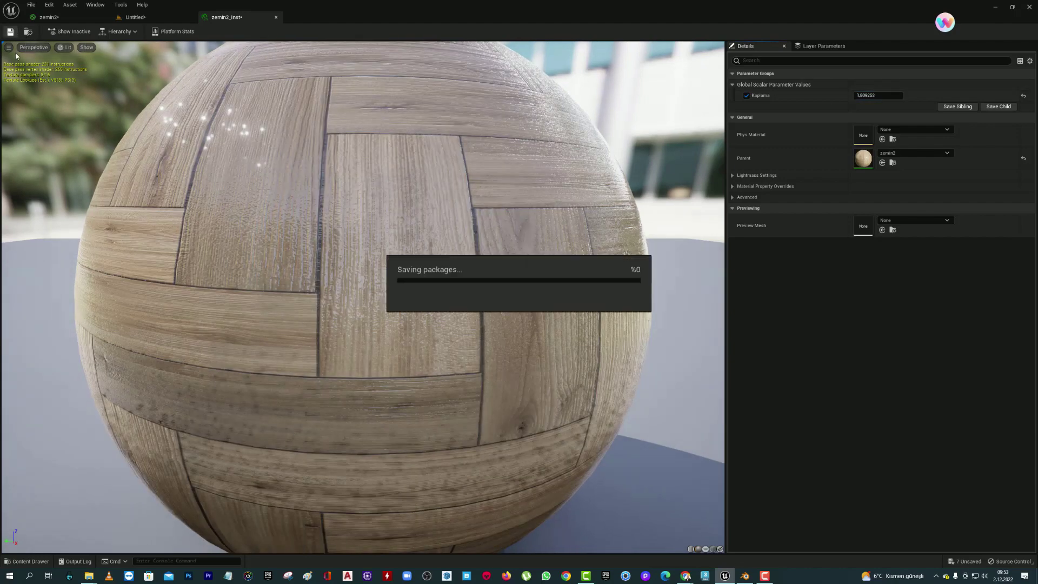
pyautogui.click(54, 17)
# Step: Float the zemin2_Inst editor into its own window and resize it beside the floor viewport
pyautogui.click(119, 21)
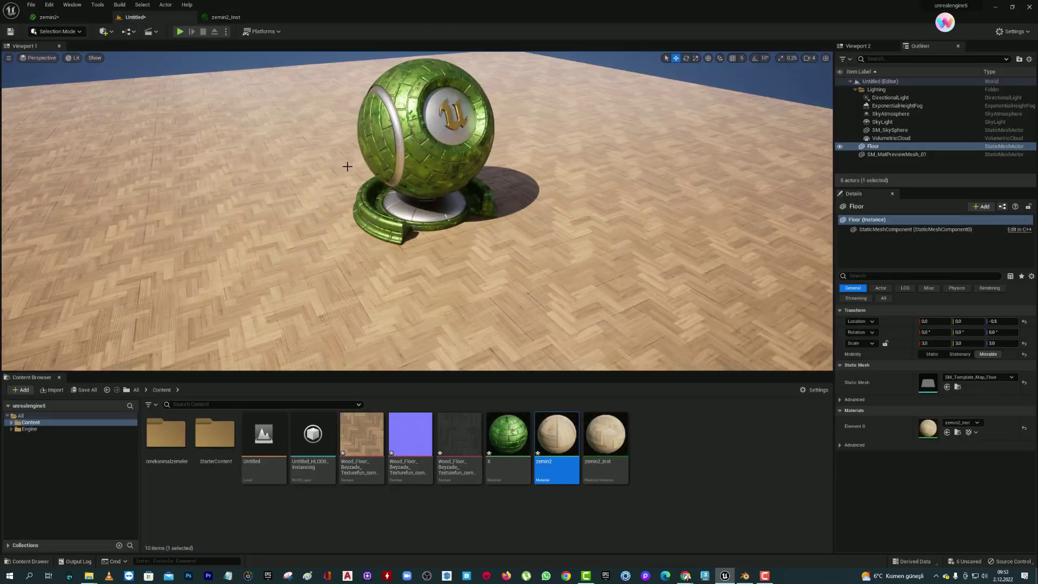
pyautogui.moveTo(550, 202); pyautogui.dragTo(549, 227, button='right')
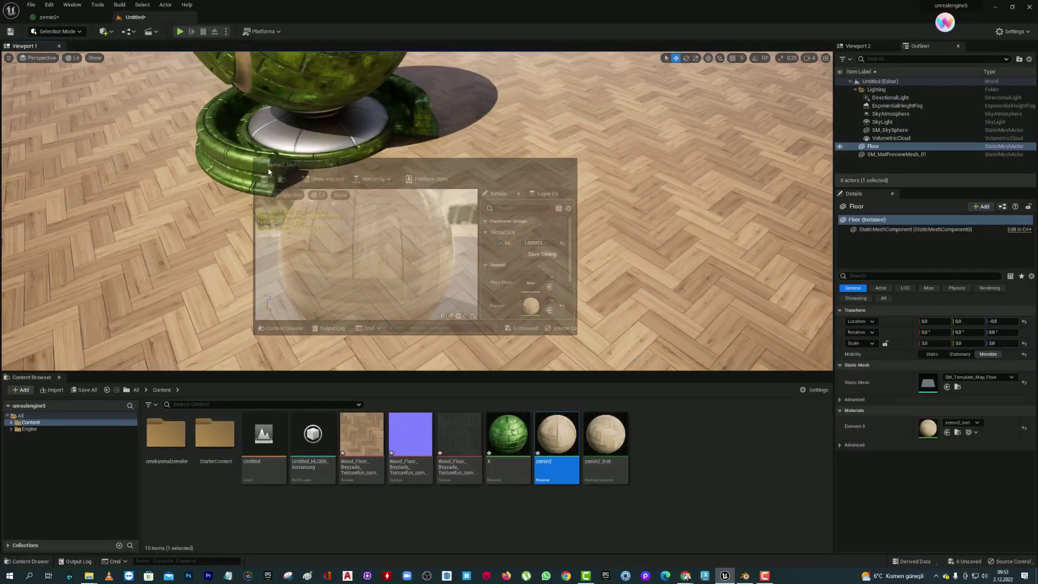
pyautogui.moveTo(226, 17); pyautogui.dragTo(303, 179)
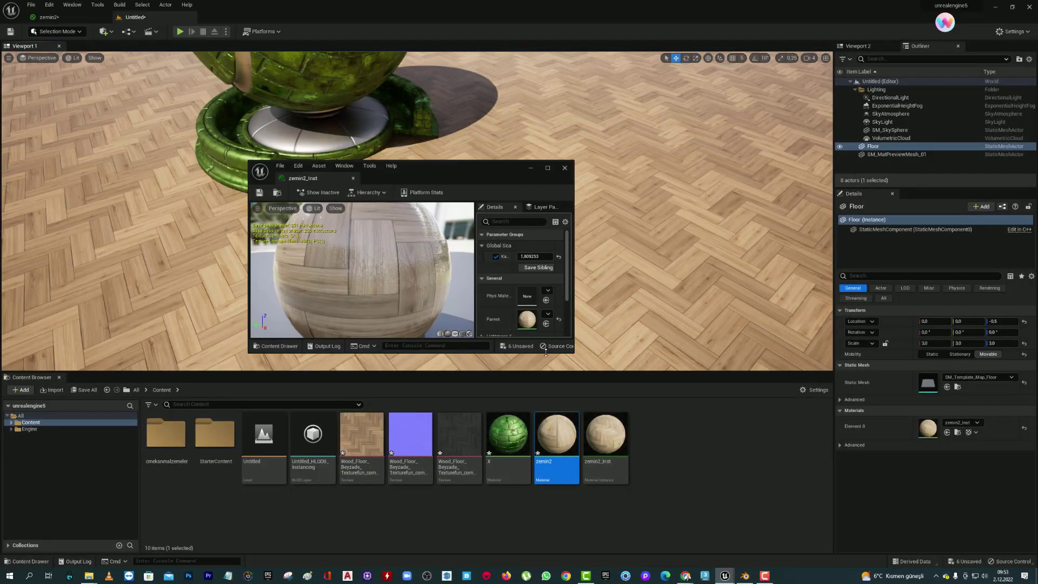
pyautogui.moveTo(548, 352); pyautogui.dragTo(548, 579)
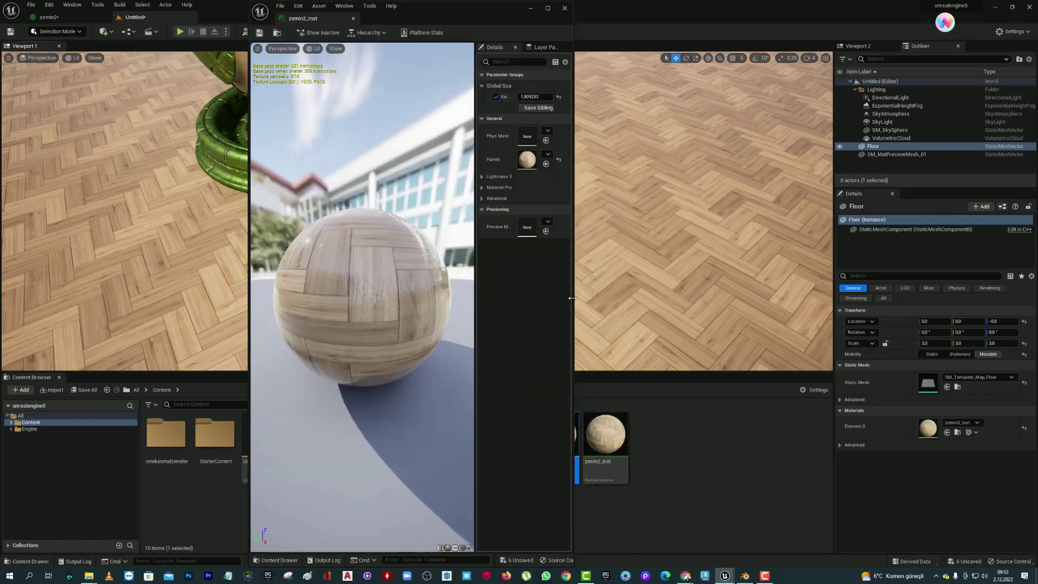
pyautogui.moveTo(572, 298); pyautogui.dragTo(833, 298)
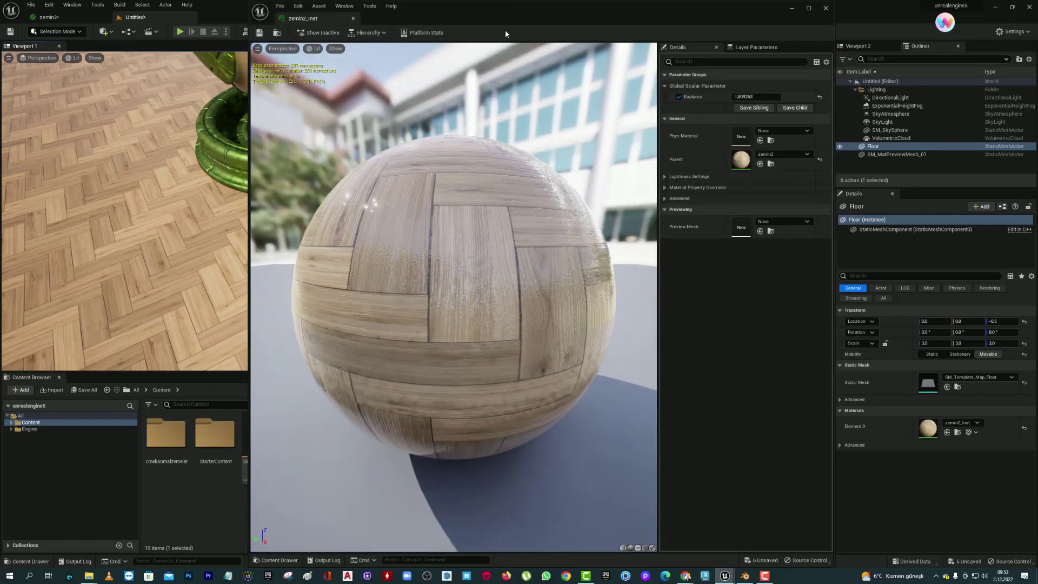
pyautogui.moveTo(505, 34); pyautogui.dragTo(264, 106)
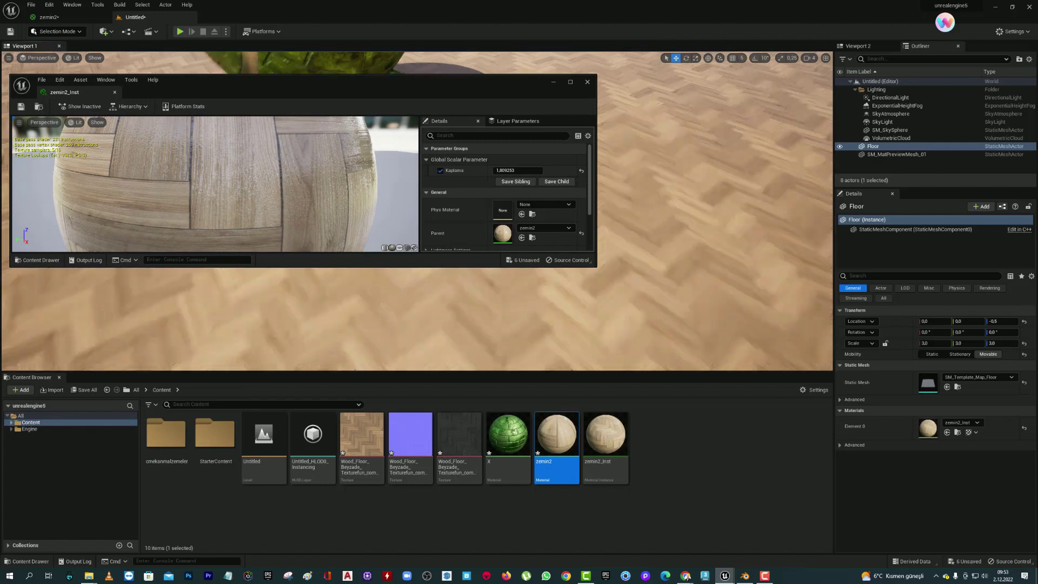
pyautogui.moveTo(435, 267); pyautogui.dragTo(439, 456)
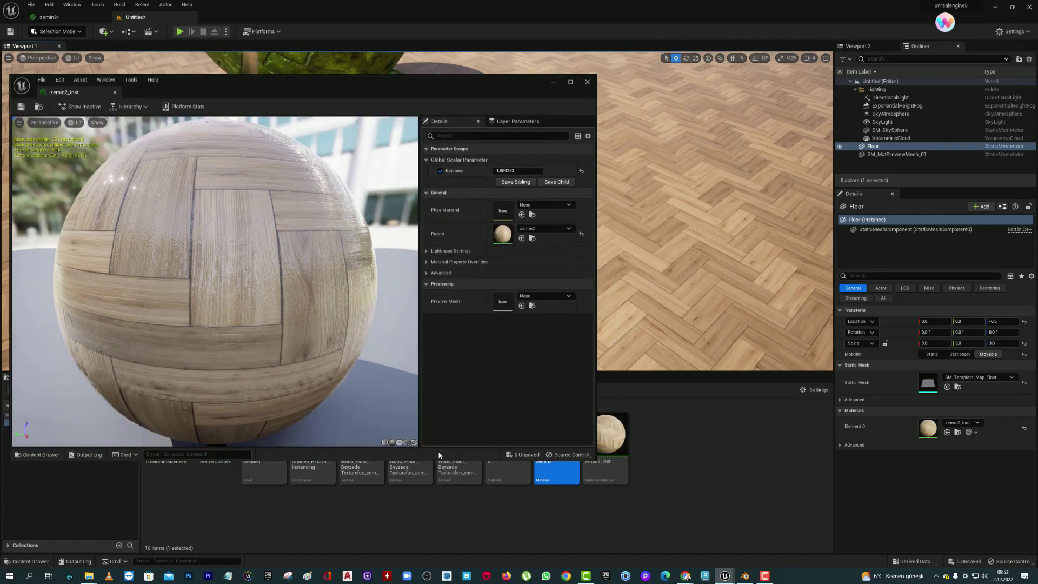
# Step: Set Kaplama to 3.1425, then drag it down to about 2.19
pyautogui.moveTo(518, 170)
pyautogui.mouseDown()
pyautogui.moveTo(583, 196)
pyautogui.moveTo(503, 185)
pyautogui.mouseUp()
pyautogui.click(441, 170)
pyautogui.write('3,1425')
pyautogui.press('Return')
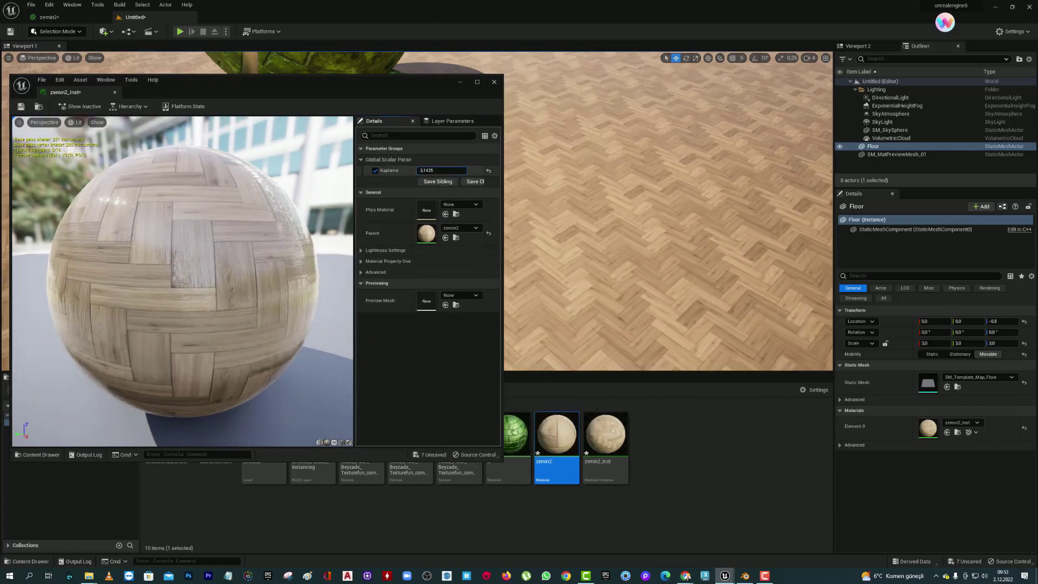
pyautogui.moveTo(437, 170); pyautogui.dragTo(385, 171)
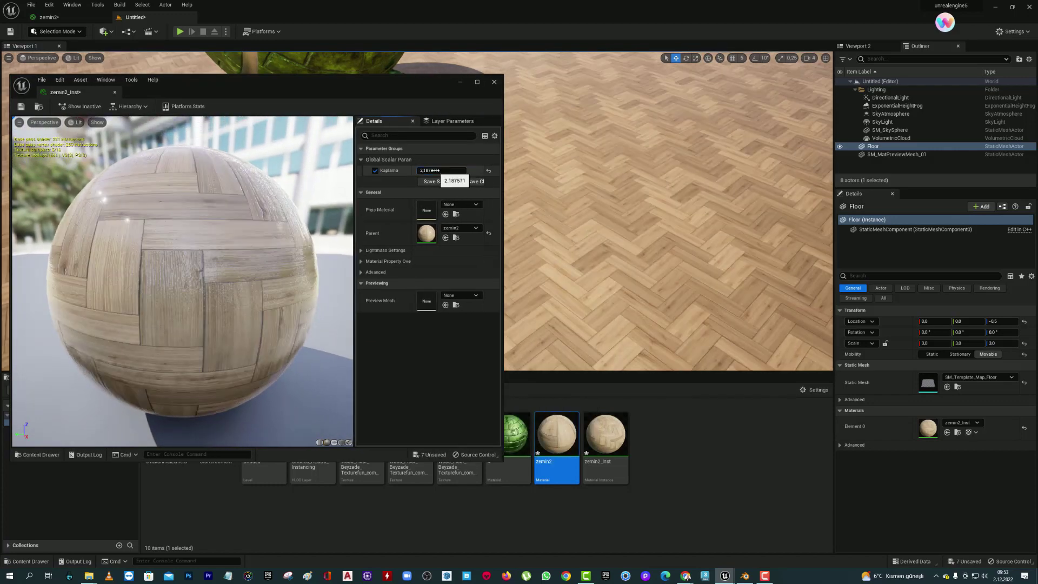
pyautogui.moveTo(374, 83); pyautogui.dragTo(423, 90)
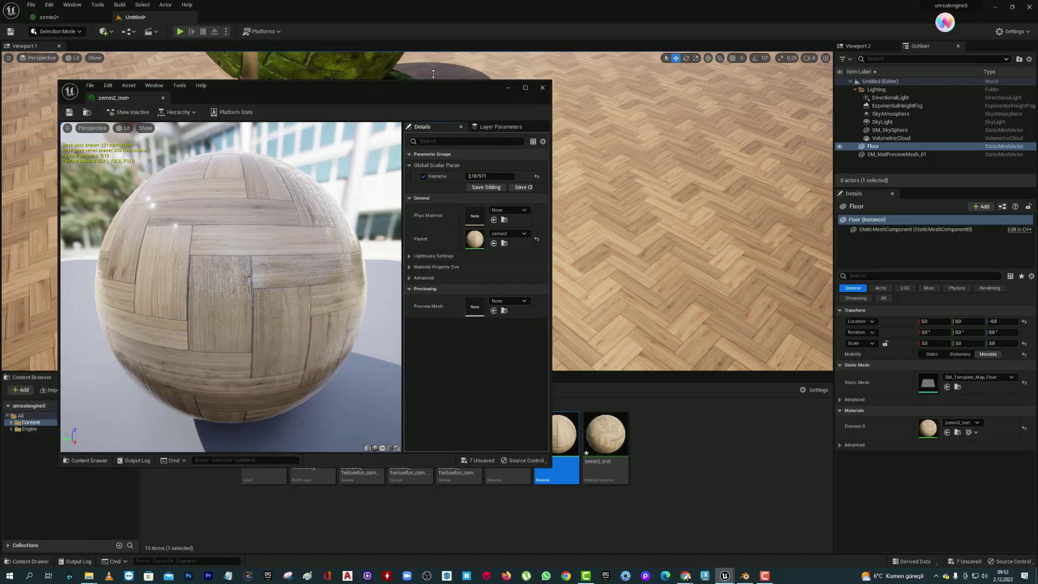
pyautogui.moveTo(305, 98); pyautogui.dragTo(387, 120)
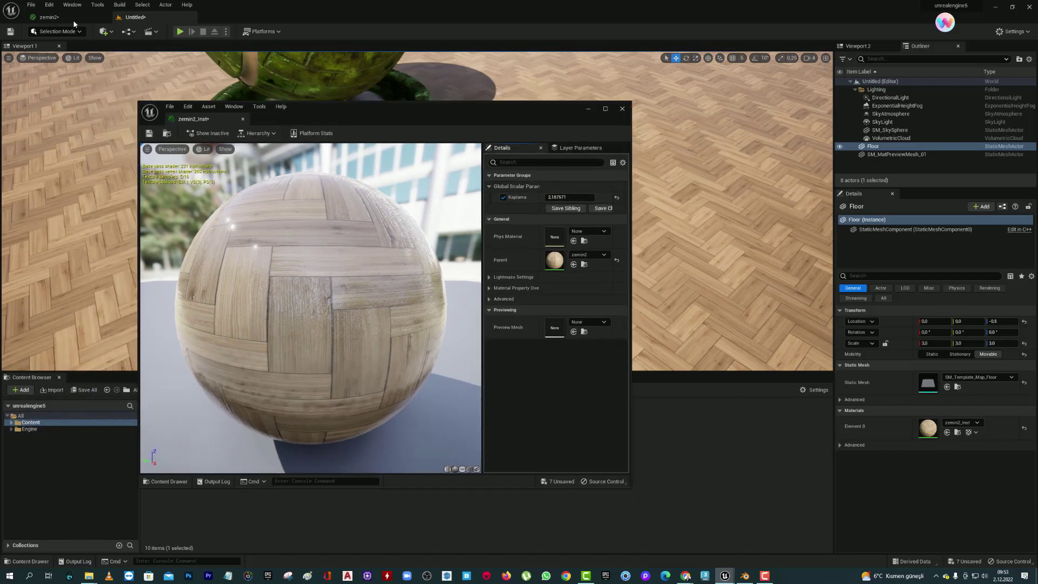
pyautogui.click(73, 19)
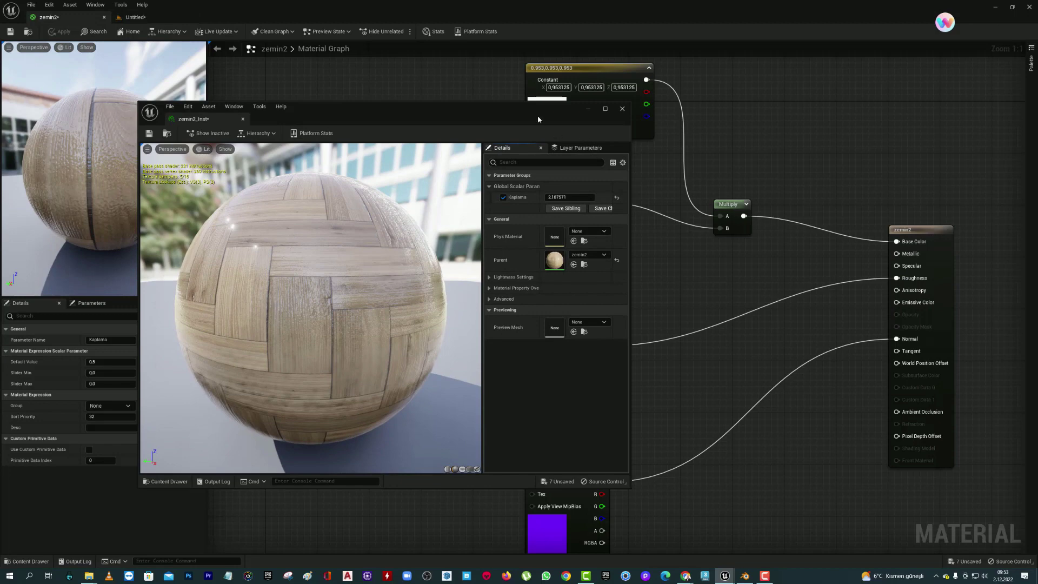
# Step: Convert the white Constant3Vector in zemin2 into a vector parameter named Color Tint
pyautogui.moveTo(392, 112); pyautogui.dragTo(161, 155)
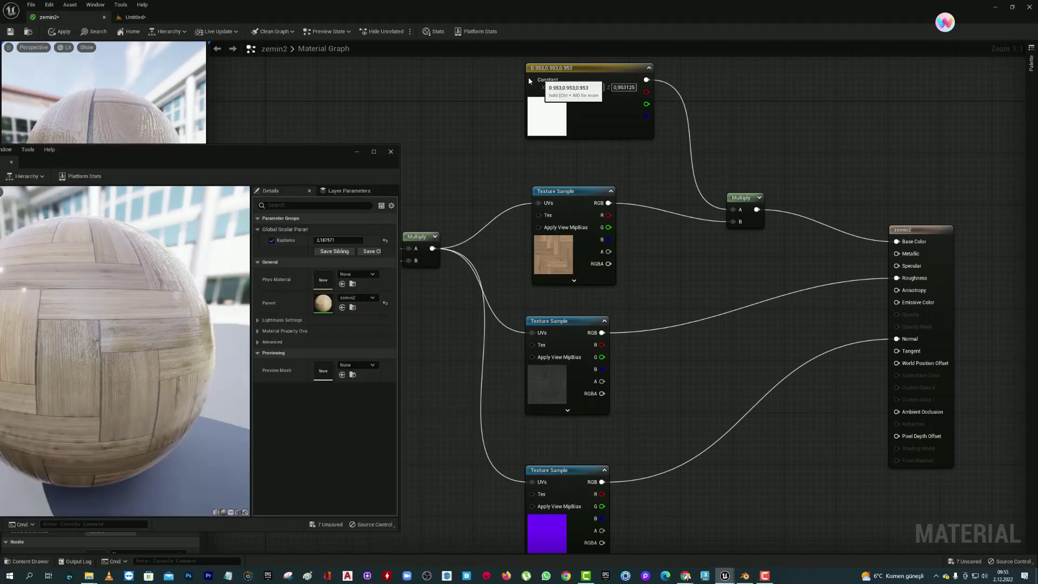
pyautogui.moveTo(574, 76)
pyautogui.mouseDown()
pyautogui.moveTo(594, 90)
pyautogui.moveTo(573, 90)
pyautogui.mouseUp()
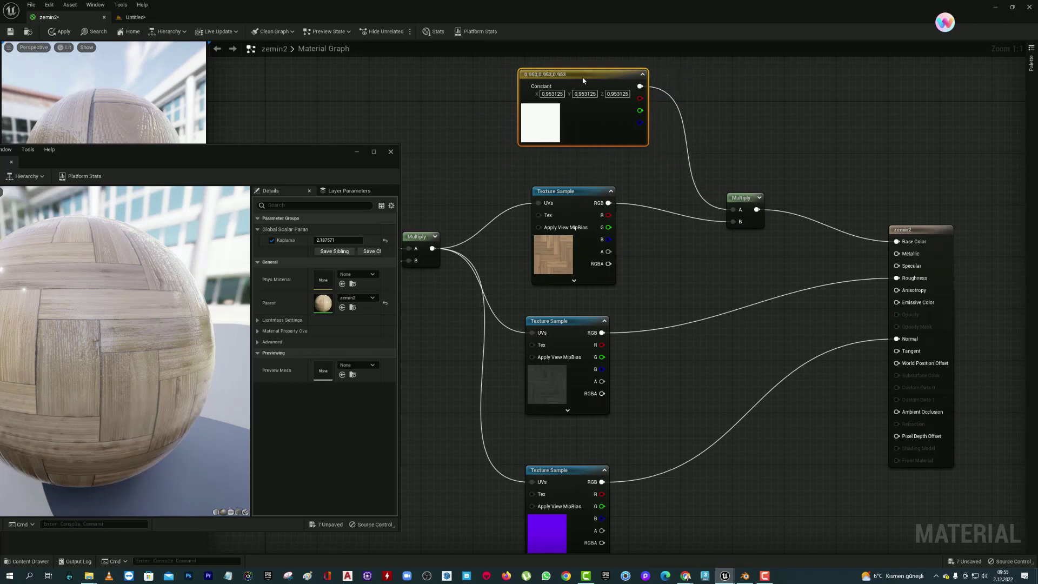
pyautogui.rightClick(569, 81)
pyautogui.click(604, 95)
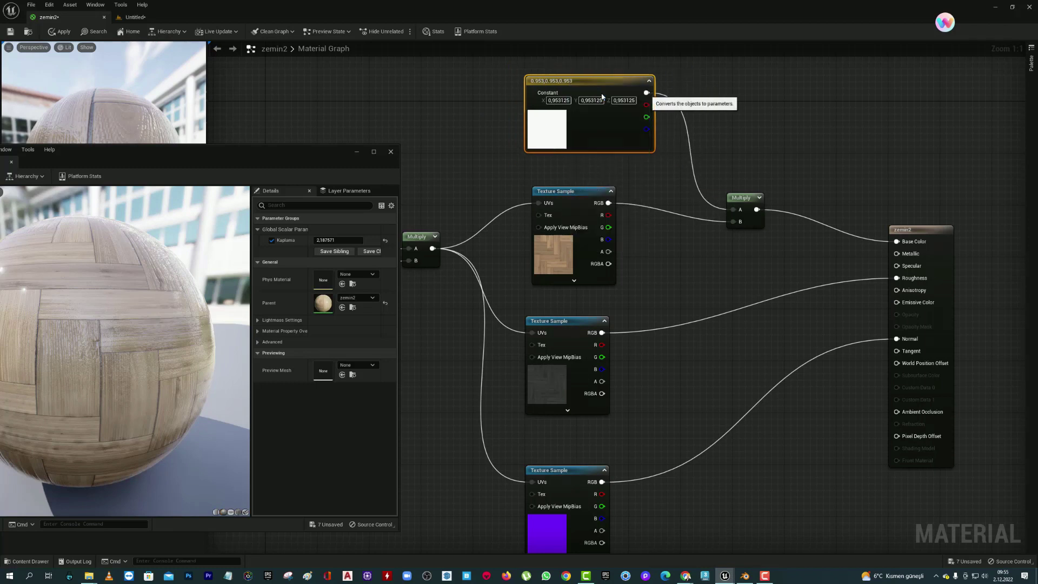
pyautogui.press('capslock')
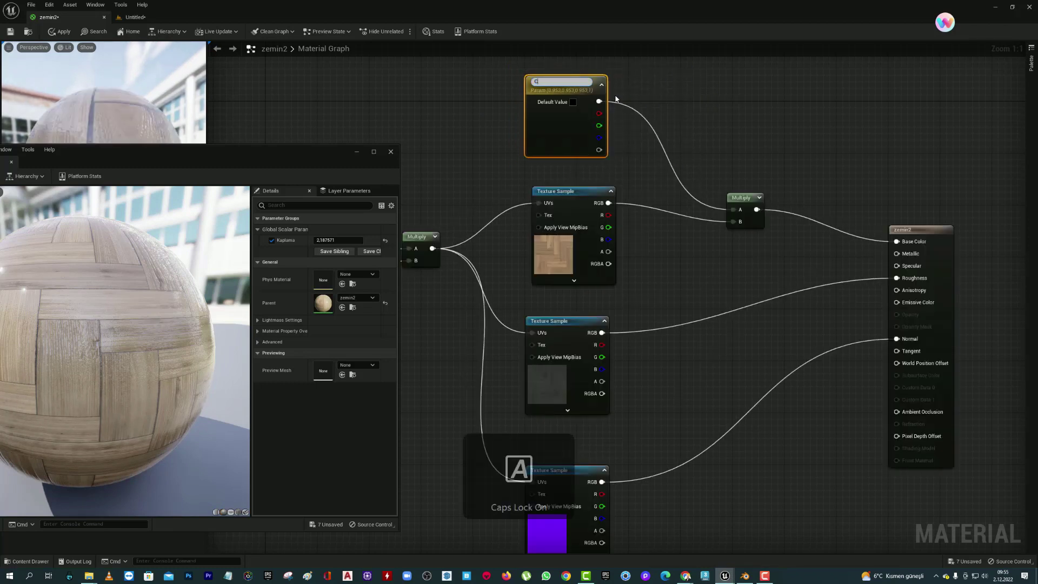
pyautogui.write('Color Ti')
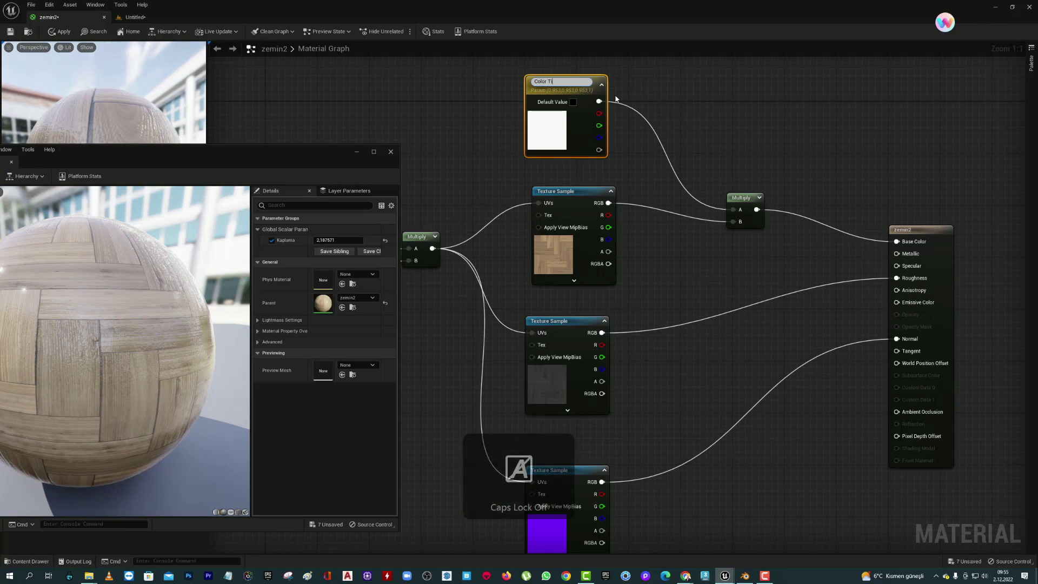
pyautogui.write('nt')
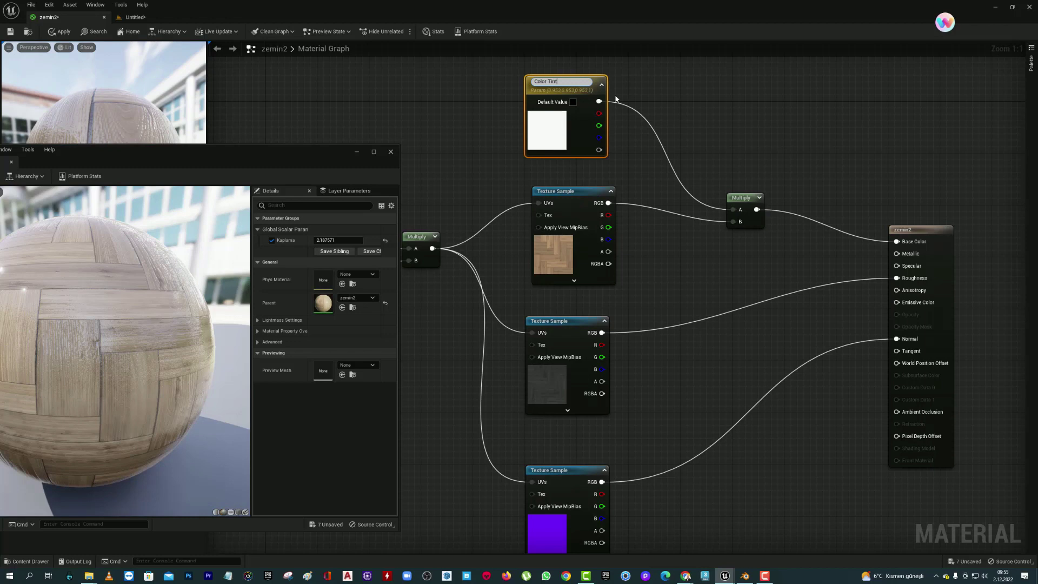
pyautogui.press('Return')
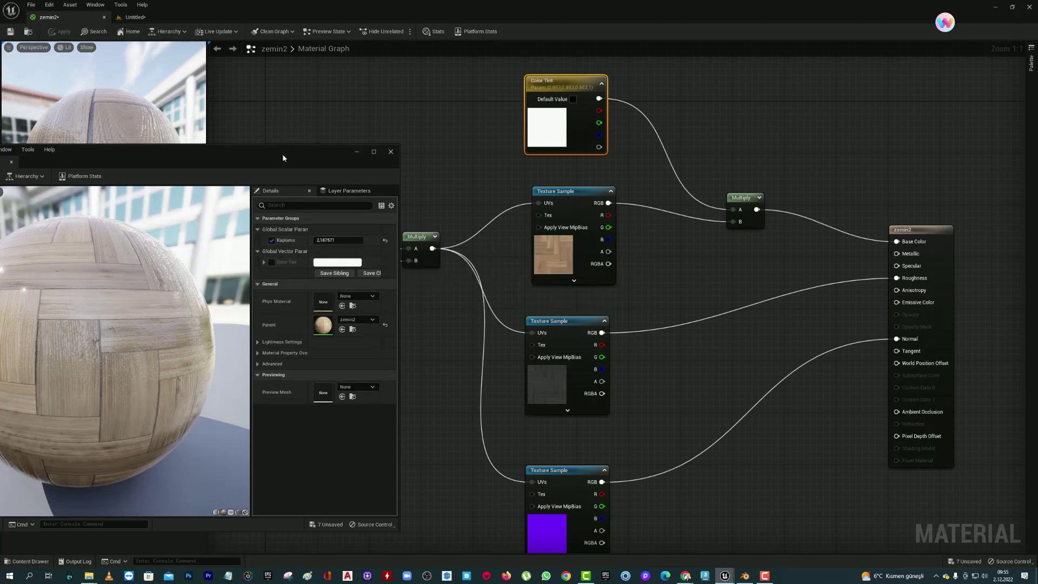
# Step: Override Color Tint on zemin2_Inst with a pale yellow-green
pyautogui.moveTo(283, 158); pyautogui.dragTo(404, 146)
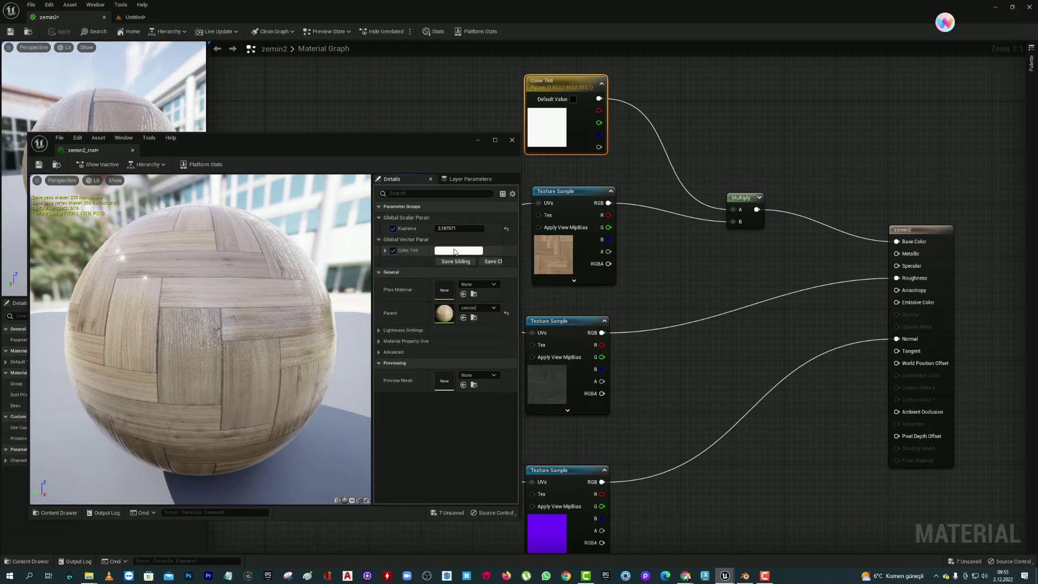
pyautogui.click(454, 250)
pyautogui.moveTo(507, 324)
pyautogui.mouseDown()
pyautogui.moveTo(492, 328)
pyautogui.moveTo(501, 338)
pyautogui.mouseUp()
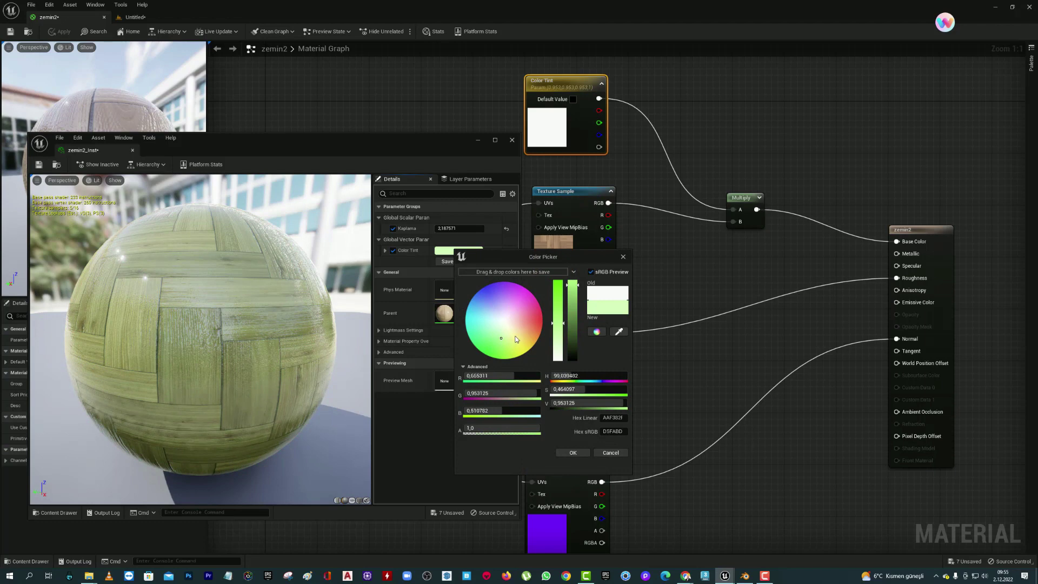
# Step: Change Color Tint to a pale yellow darkened to khaki tan (ADA87A)
pyautogui.click(516, 337)
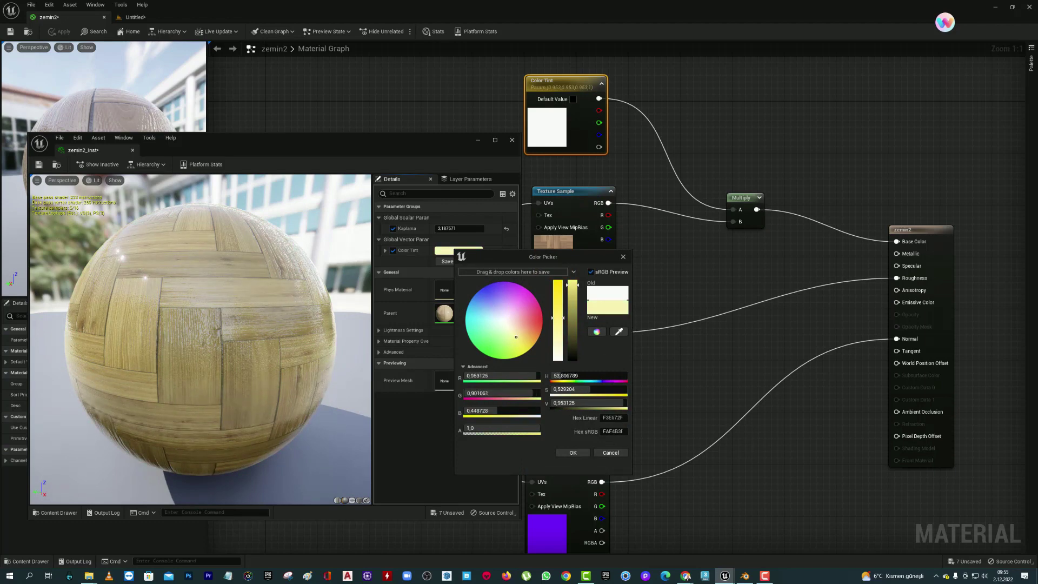
pyautogui.moveTo(572, 303); pyautogui.dragTo(571, 316)
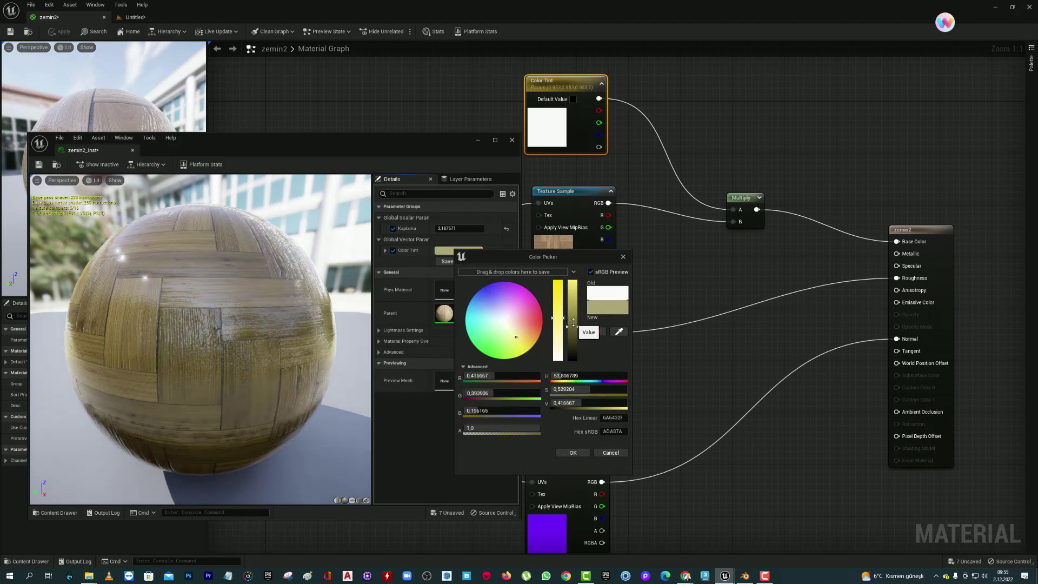
pyautogui.click(572, 453)
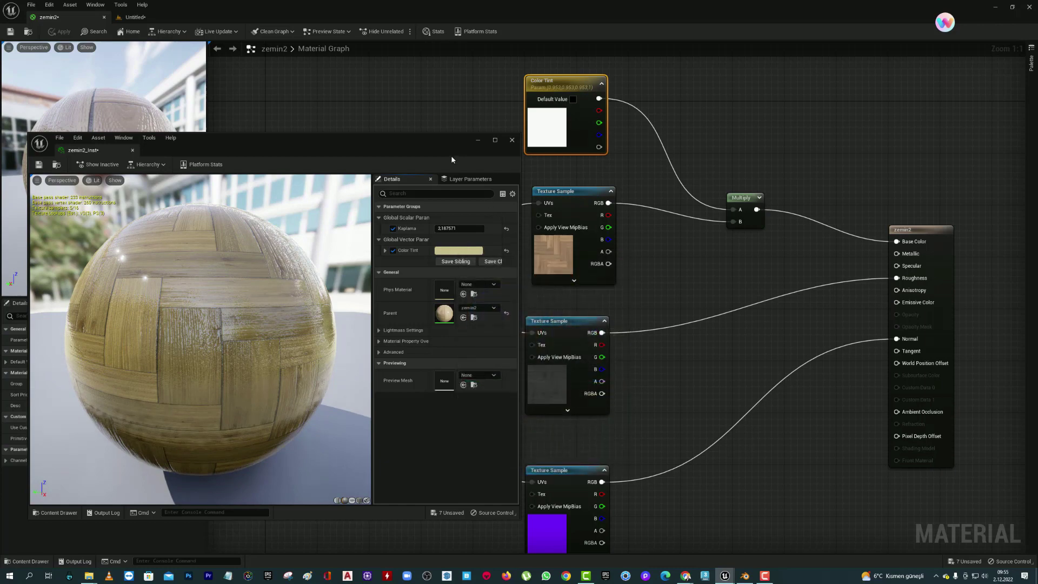
pyautogui.moveTo(453, 158); pyautogui.dragTo(334, 107)
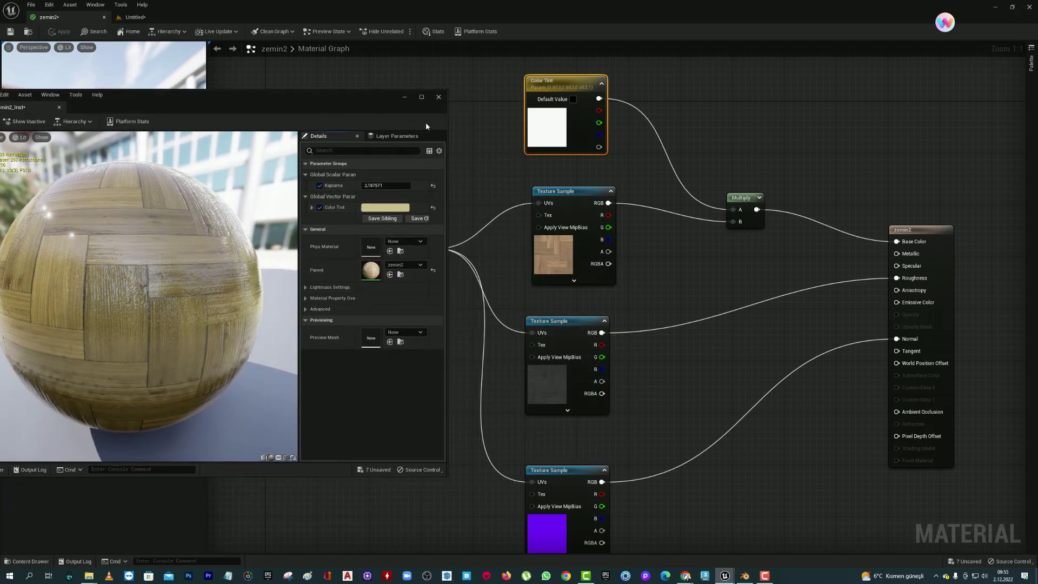
# Step: Add a FlattenNormal node after the normal Texture Sample and feed its Flatness from a Constant
pyautogui.scroll(-3, 614, 273)
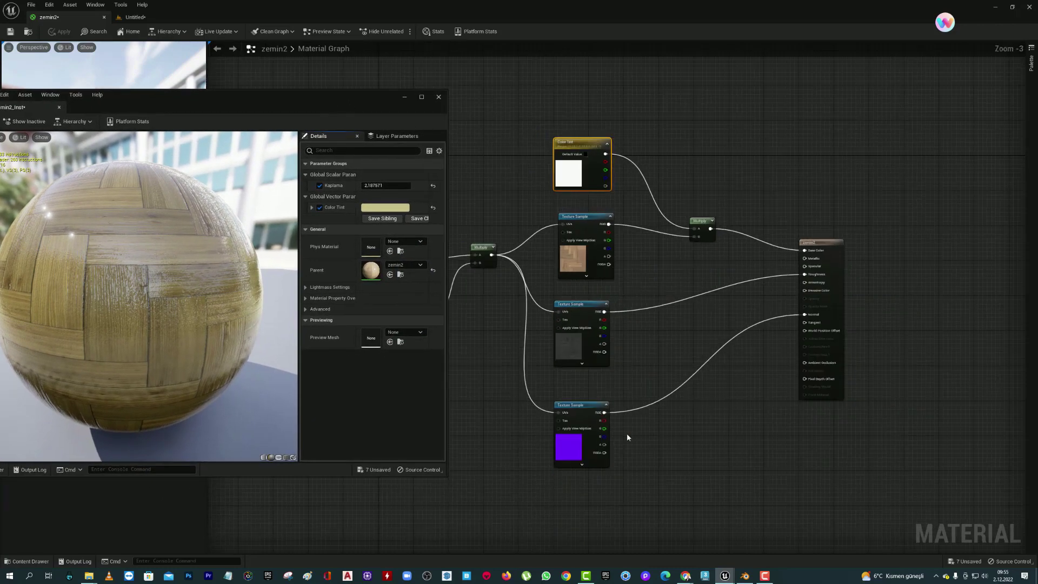
pyautogui.scroll(3, 628, 434)
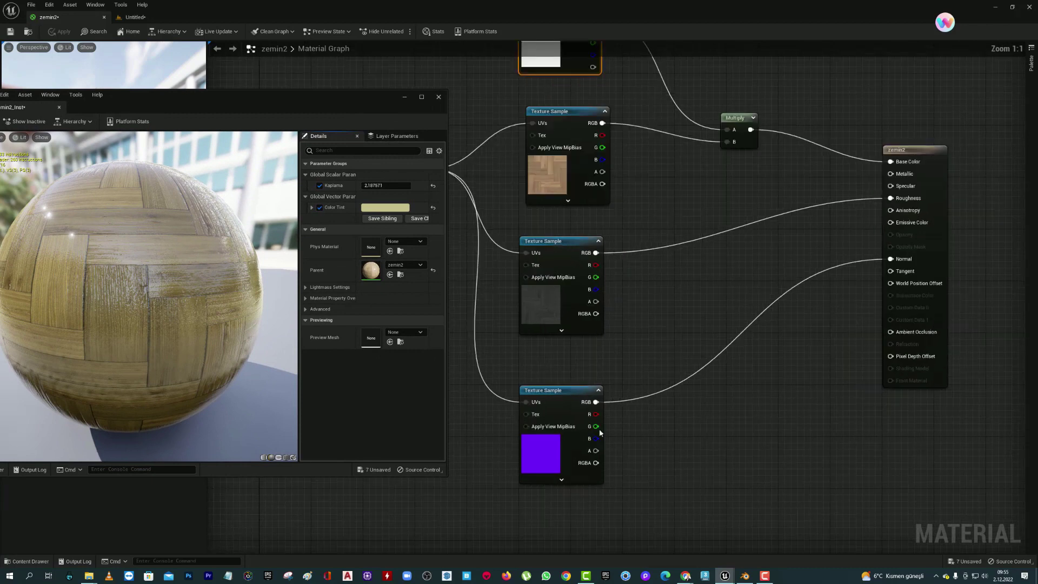
pyautogui.rightClick(732, 395)
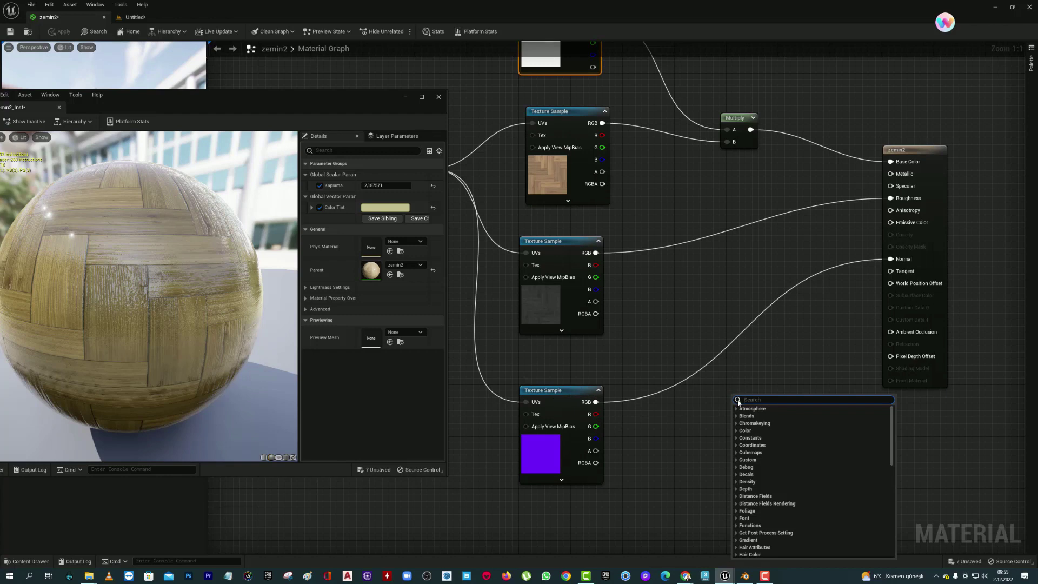
pyautogui.write('flatten')
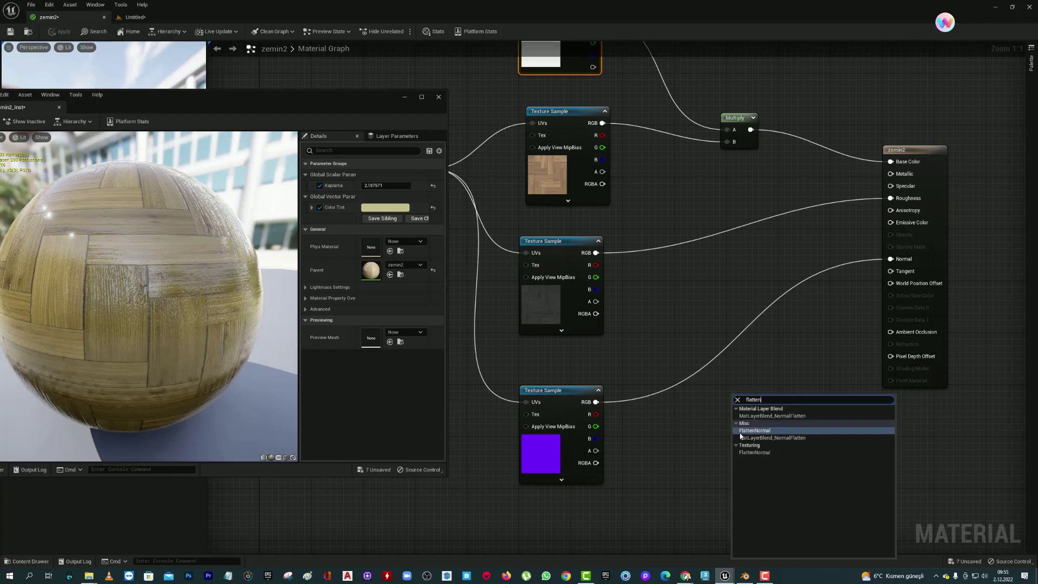
pyautogui.click(742, 431)
pyautogui.moveTo(754, 400)
pyautogui.mouseDown()
pyautogui.moveTo(602, 409)
pyautogui.moveTo(675, 415)
pyautogui.moveTo(891, 259)
pyautogui.mouseUp()
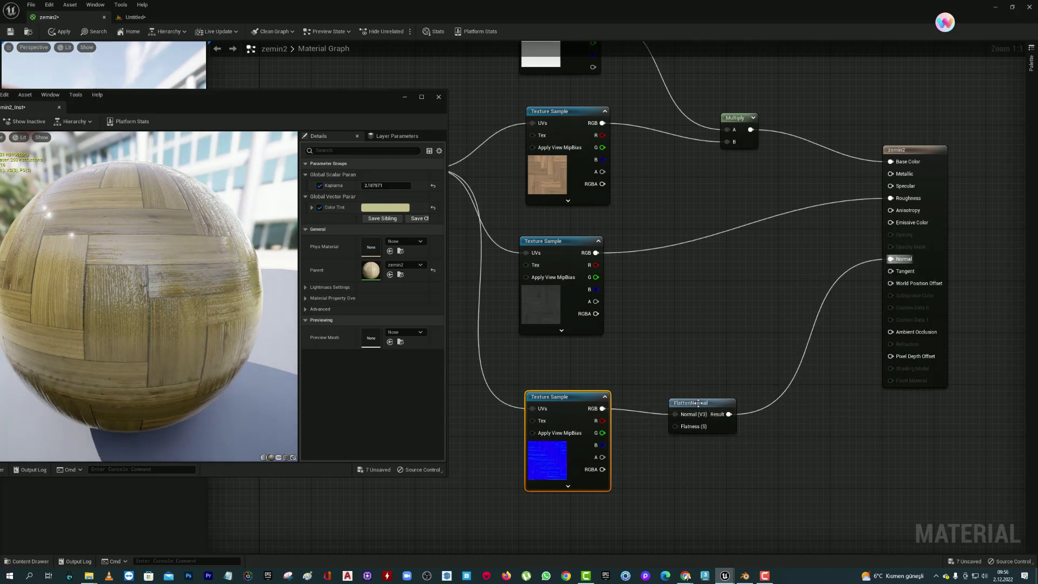
pyautogui.moveTo(699, 403); pyautogui.dragTo(705, 409)
pyautogui.click(693, 493)
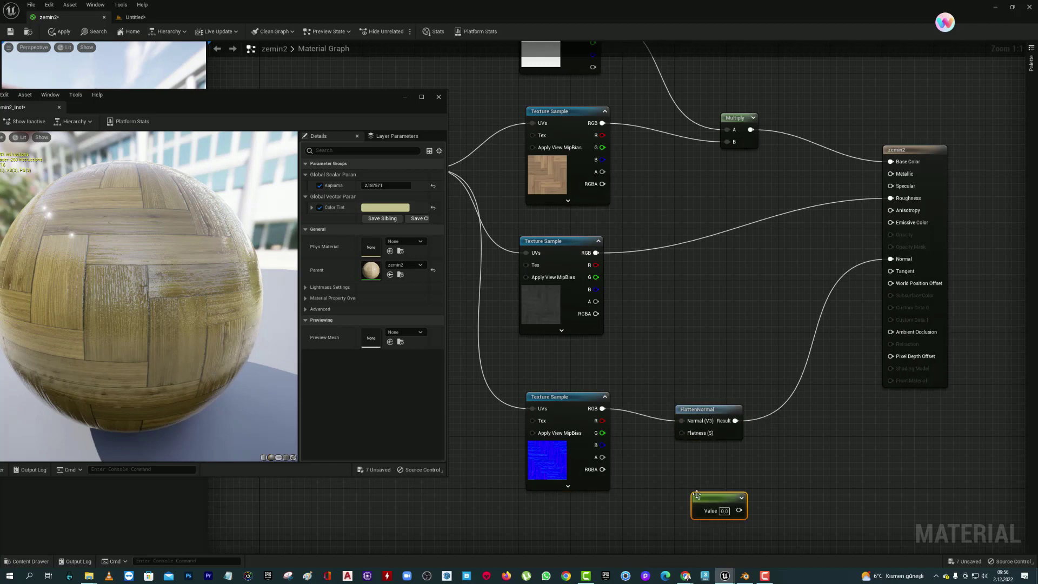
pyautogui.moveTo(697, 494)
pyautogui.mouseDown()
pyautogui.moveTo(616, 504)
pyautogui.moveTo(682, 433)
pyautogui.mouseUp()
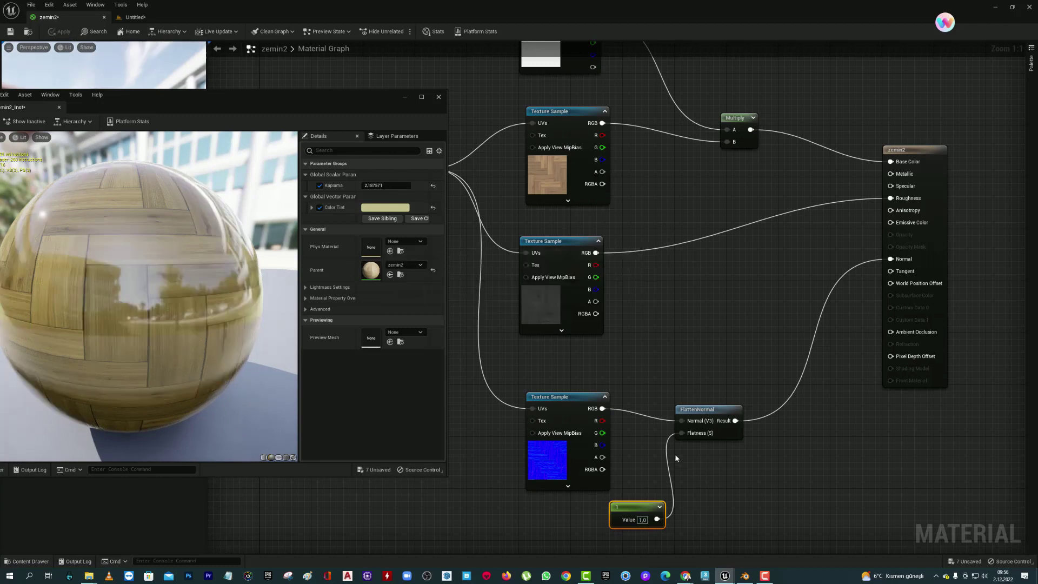
# Step: Convert the Flatness constant in zemin2 into a scalar parameter named 'normal ayar'
pyautogui.moveTo(150, 284); pyautogui.dragTo(202, 279)
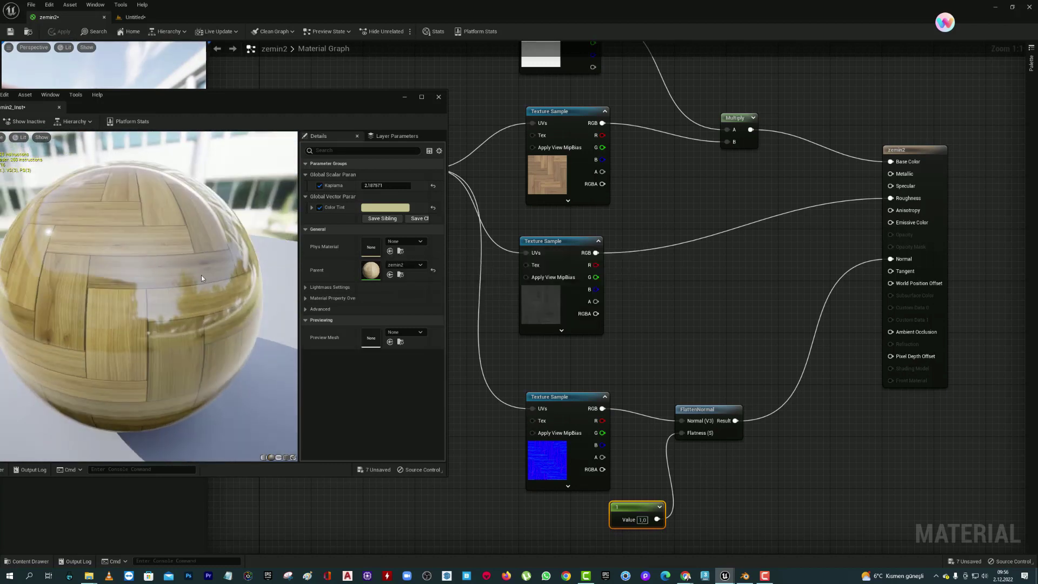
pyautogui.moveTo(217, 343)
pyautogui.mouseDown()
pyautogui.moveTo(248, 305)
pyautogui.moveTo(270, 300)
pyautogui.mouseUp()
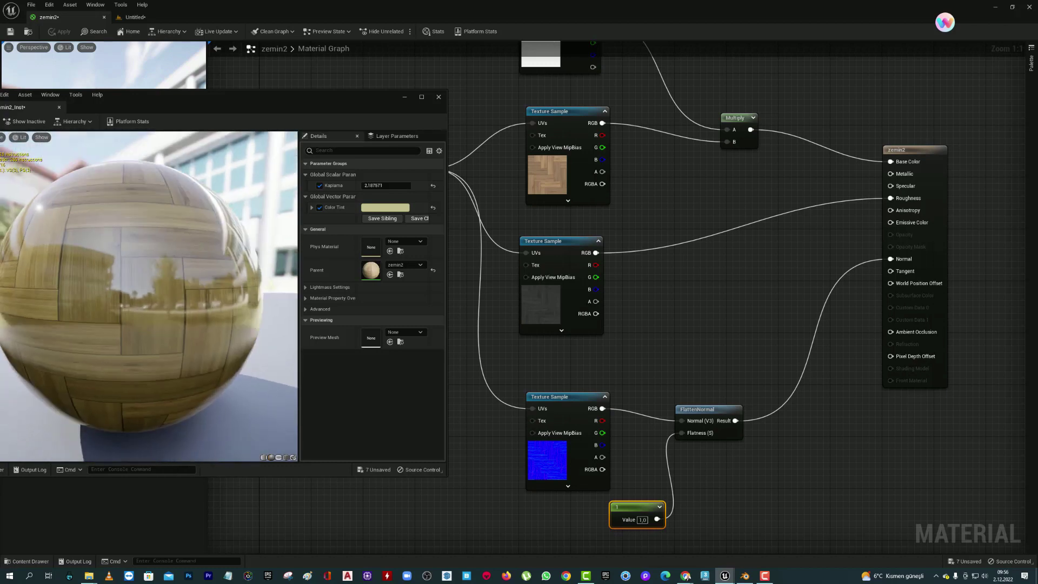
pyautogui.rightClick(638, 506)
pyautogui.click(670, 358)
pyautogui.write('normal ayar')
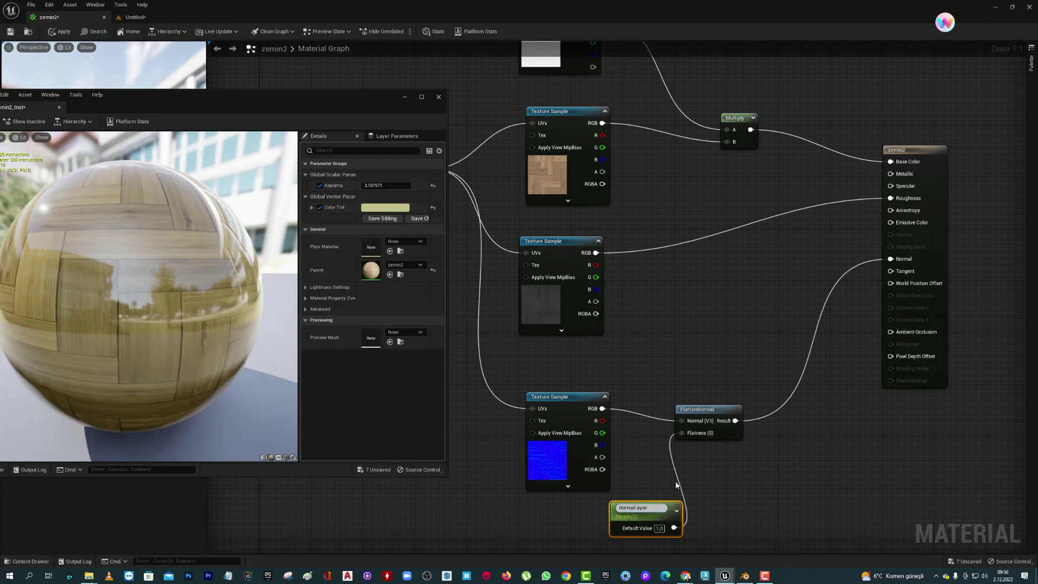
pyautogui.press('Return')
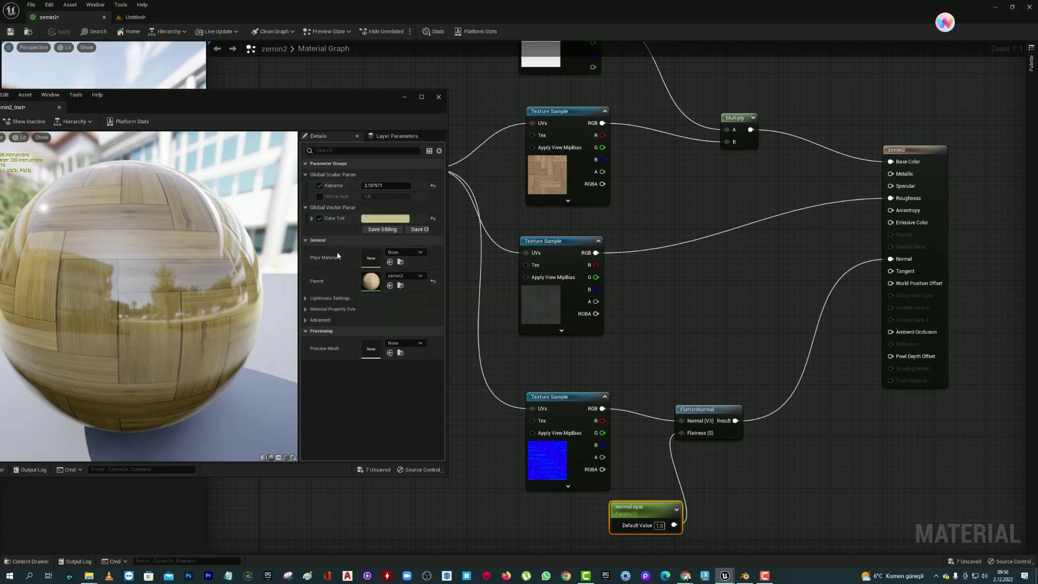
# Step: Enable the normal ayar override on zemin2_Inst and set it to about -0.32
pyautogui.click(320, 197)
pyautogui.moveTo(368, 199); pyautogui.dragTo(346, 198)
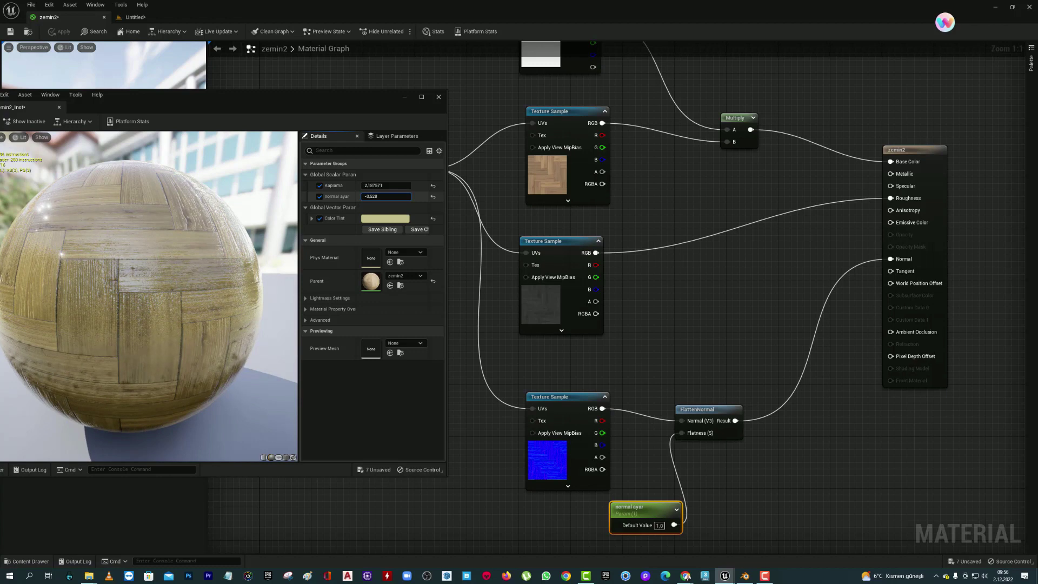
pyautogui.moveTo(386, 196)
pyautogui.mouseDown()
pyautogui.moveTo(357, 197)
pyautogui.moveTo(401, 197)
pyautogui.mouseUp()
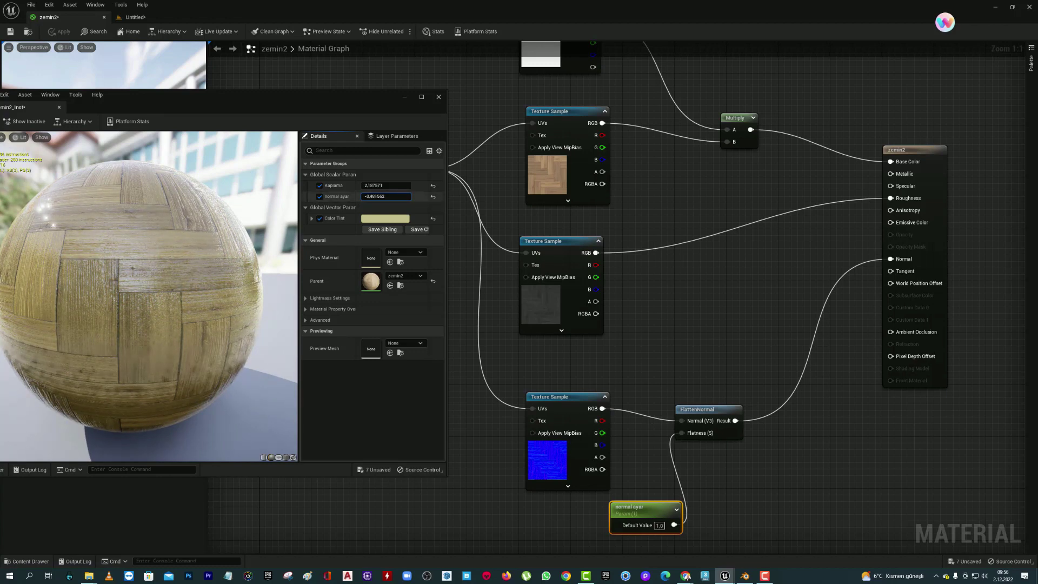
pyautogui.moveTo(301, 100)
pyautogui.mouseDown()
pyautogui.moveTo(496, 105)
pyautogui.moveTo(339, 104)
pyautogui.mouseUp()
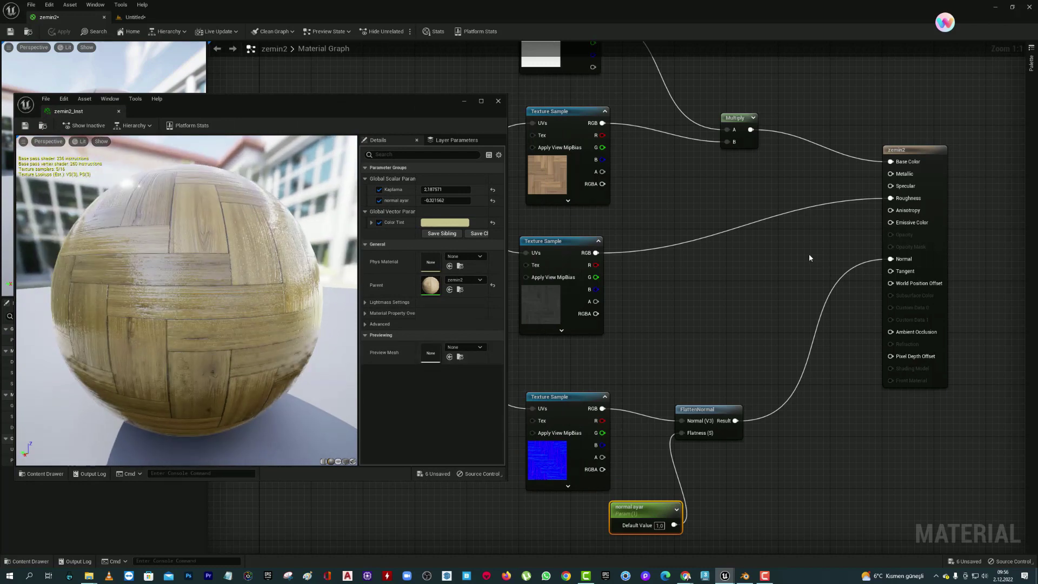
pyautogui.scroll(-4, 744, 287)
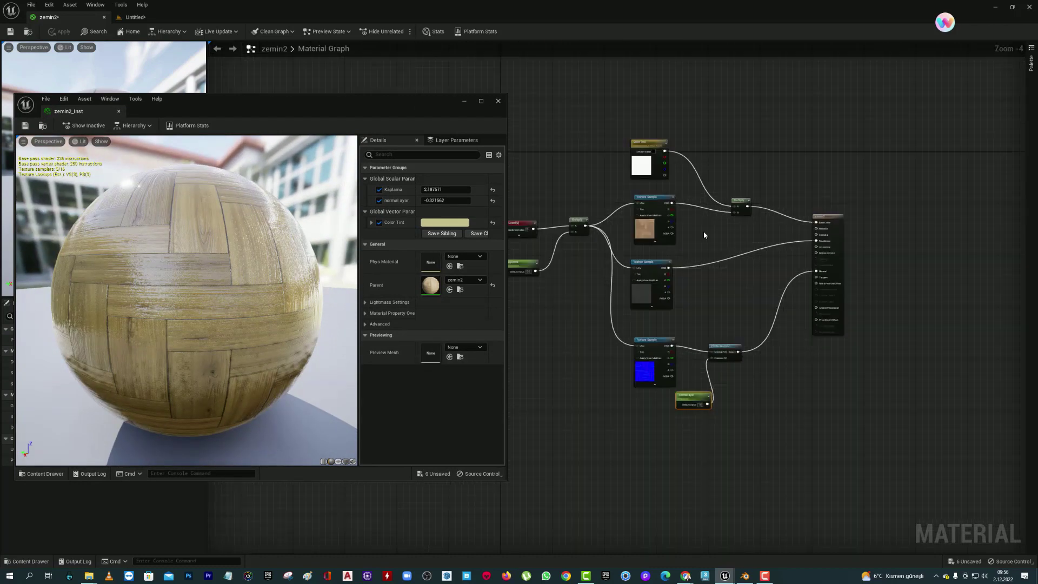
pyautogui.scroll(3, 704, 235)
pyautogui.scroll(-1, 750, 243)
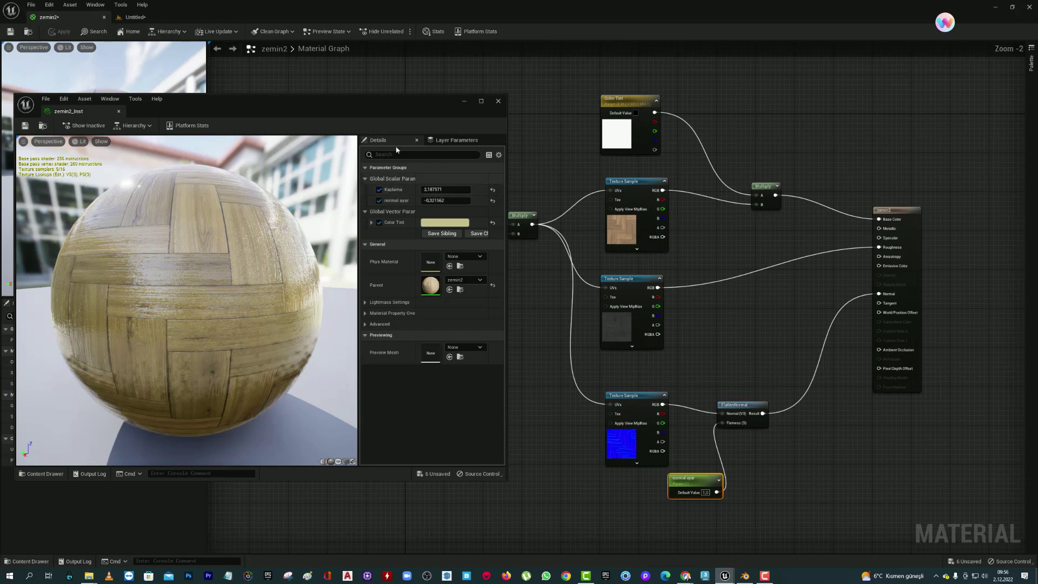
pyautogui.moveTo(405, 108); pyautogui.dragTo(450, 112)
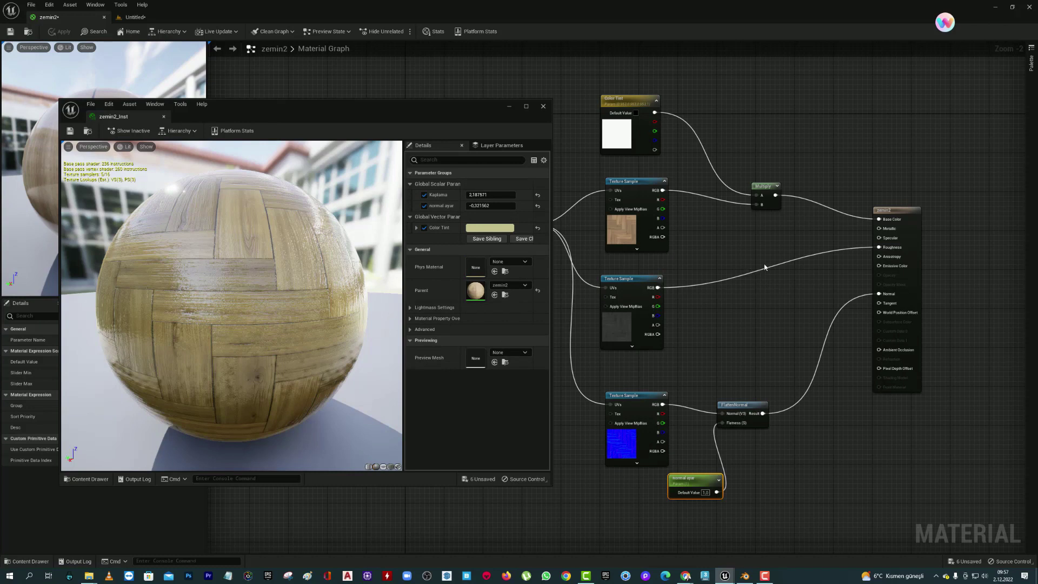
pyautogui.scroll(2, 792, 262)
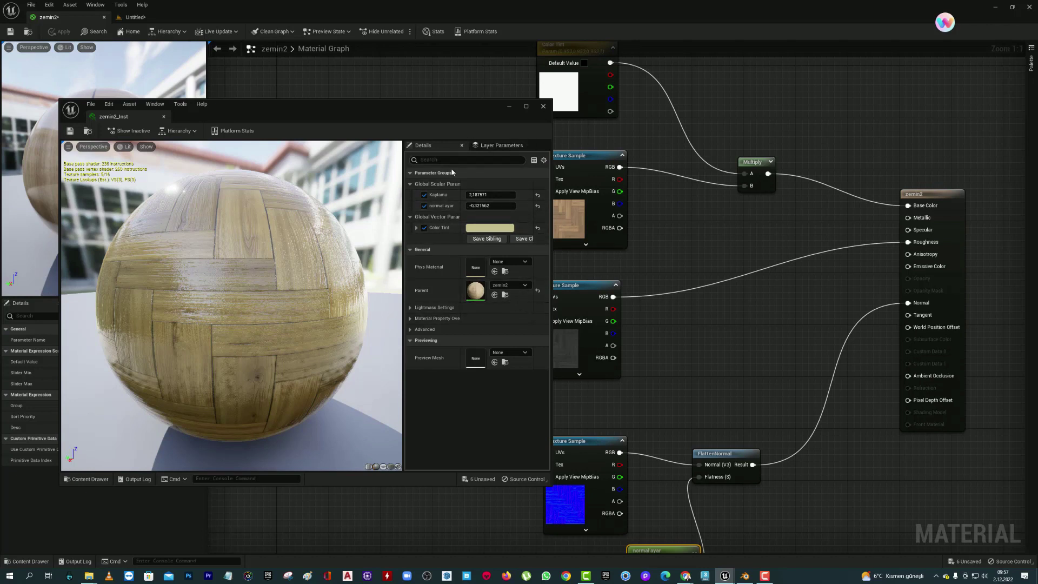
pyautogui.moveTo(454, 117); pyautogui.dragTo(420, 118)
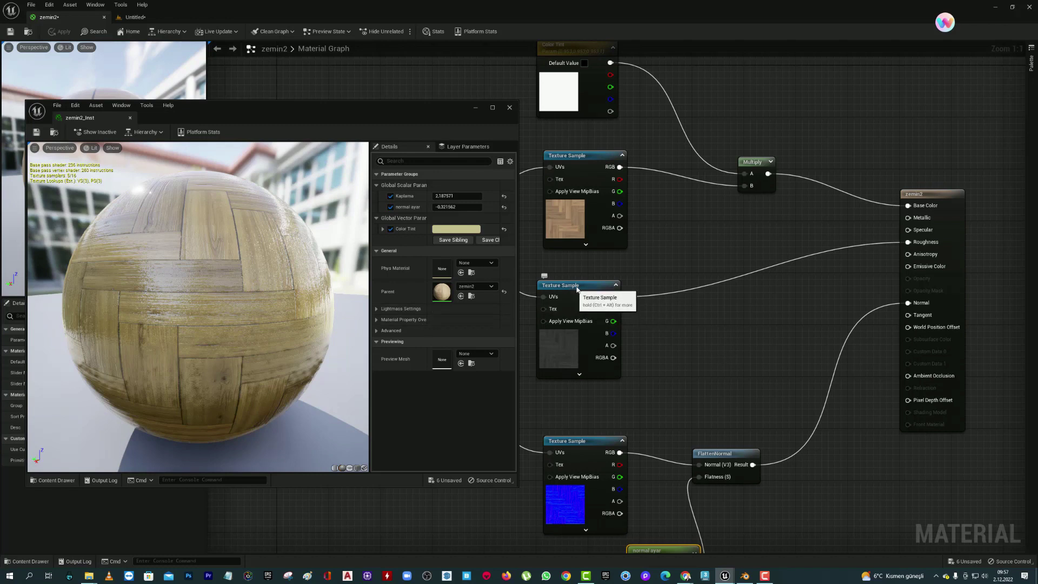
pyautogui.moveTo(577, 296); pyautogui.dragTo(594, 294)
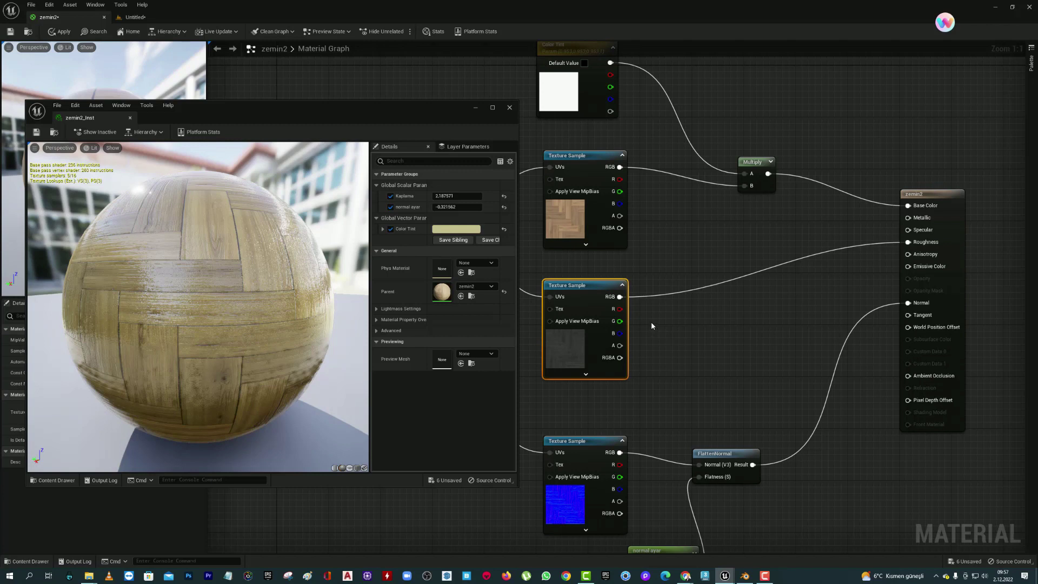
# Step: Add a Multiply node after the roughness Texture Sample and wire it into Roughness
pyautogui.click(699, 330)
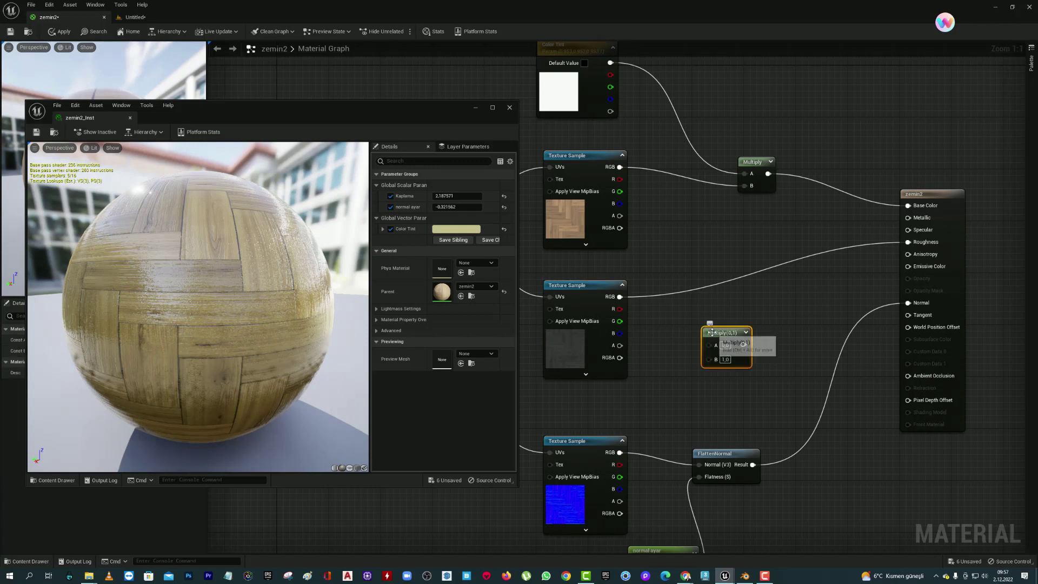
pyautogui.moveTo(714, 331); pyautogui.dragTo(714, 305)
pyautogui.moveTo(619, 296)
pyautogui.mouseDown()
pyautogui.moveTo(676, 323)
pyautogui.moveTo(909, 242)
pyautogui.mouseUp()
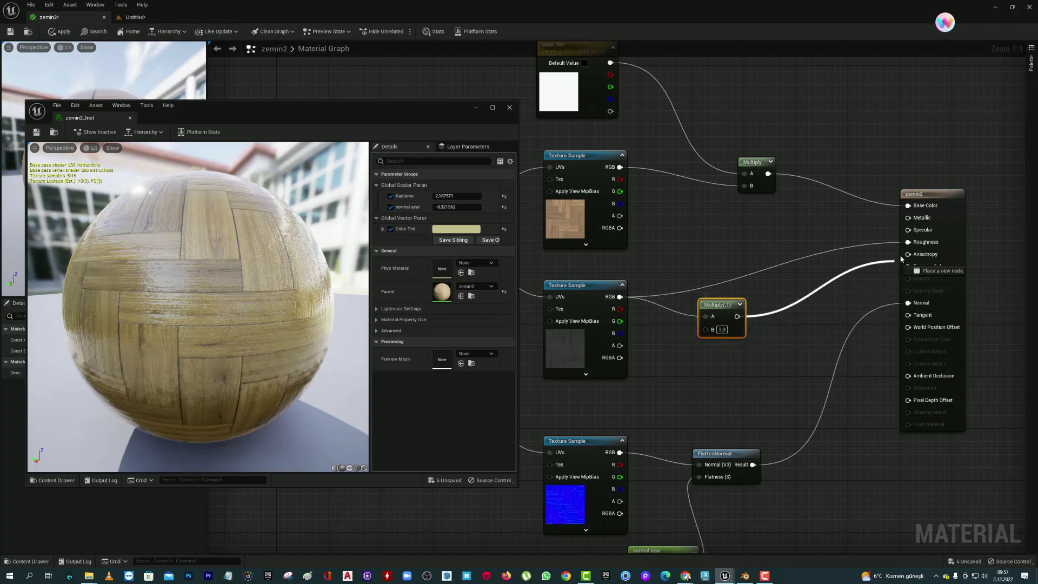
pyautogui.click(725, 366)
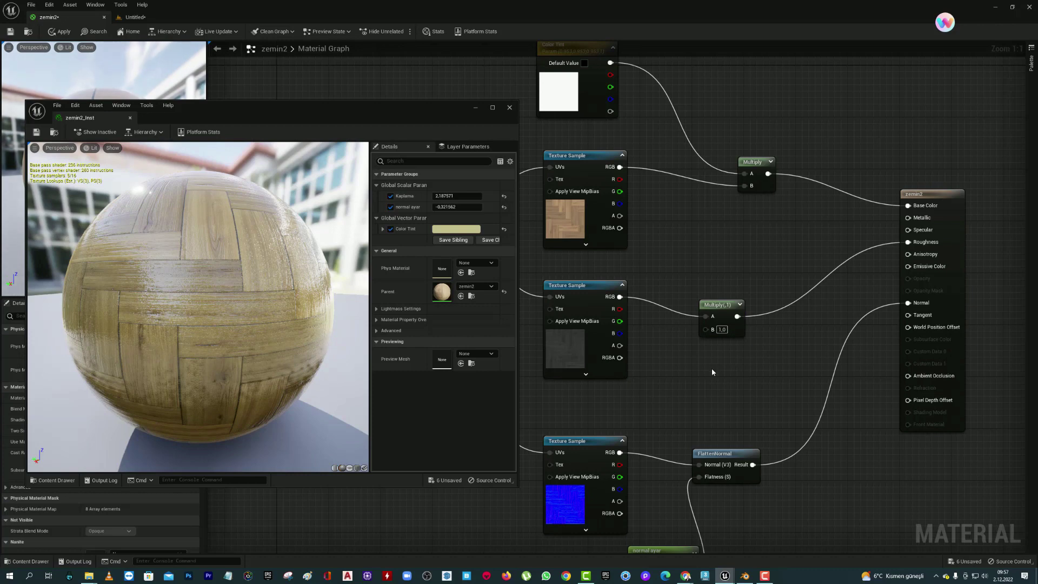
# Step: Feed a Constant of 1 into Multiply B and convert it to a parameter named 'yansima'
pyautogui.click(712, 369)
pyautogui.moveTo(751, 372)
pyautogui.mouseDown()
pyautogui.moveTo(670, 392)
pyautogui.moveTo(706, 329)
pyautogui.mouseUp()
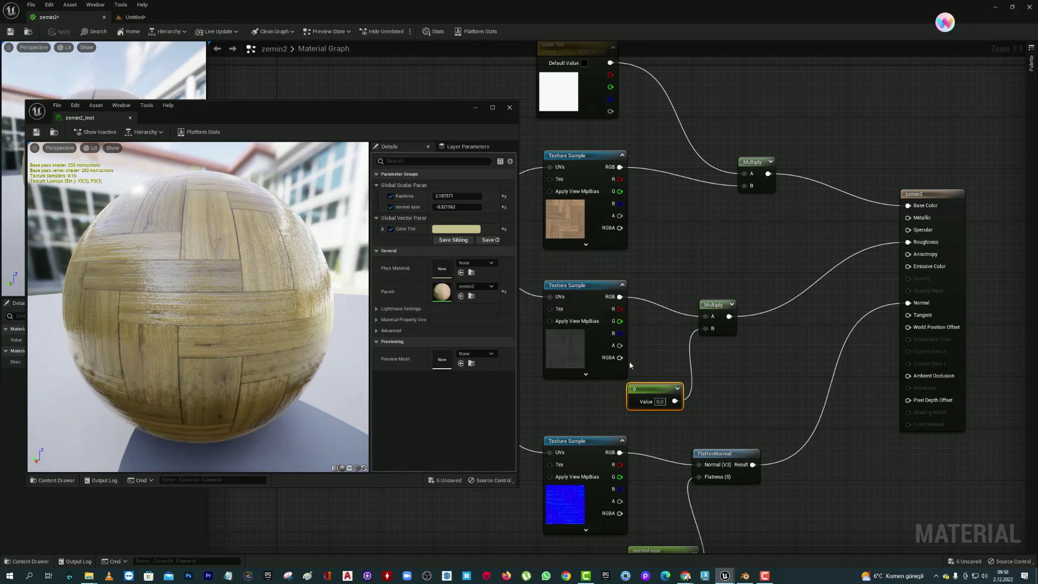
pyautogui.click(660, 401)
pyautogui.write('1')
pyautogui.press('Return')
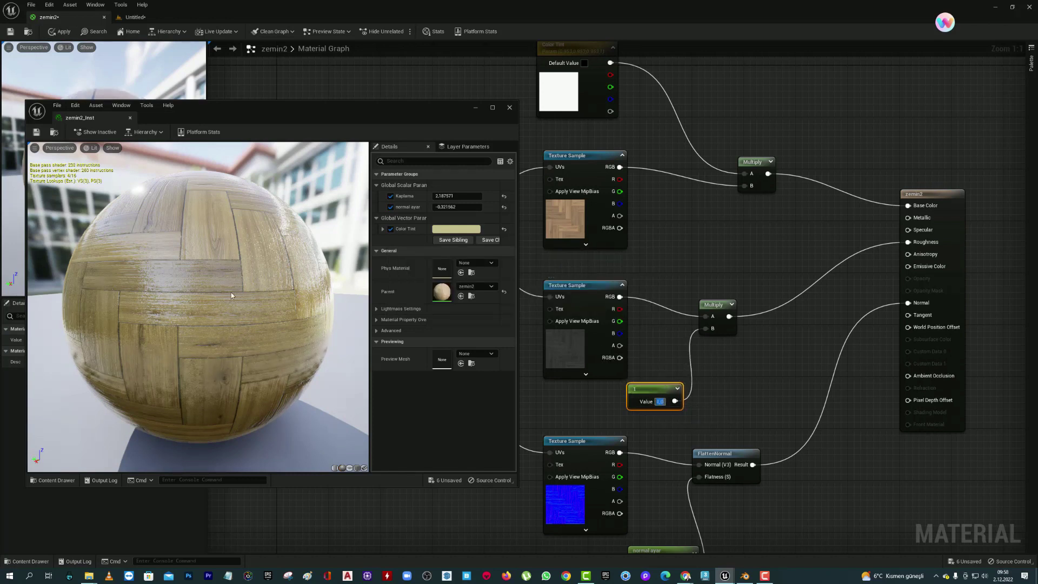
pyautogui.rightClick(656, 390)
pyautogui.click(691, 407)
pyautogui.write('yansima')
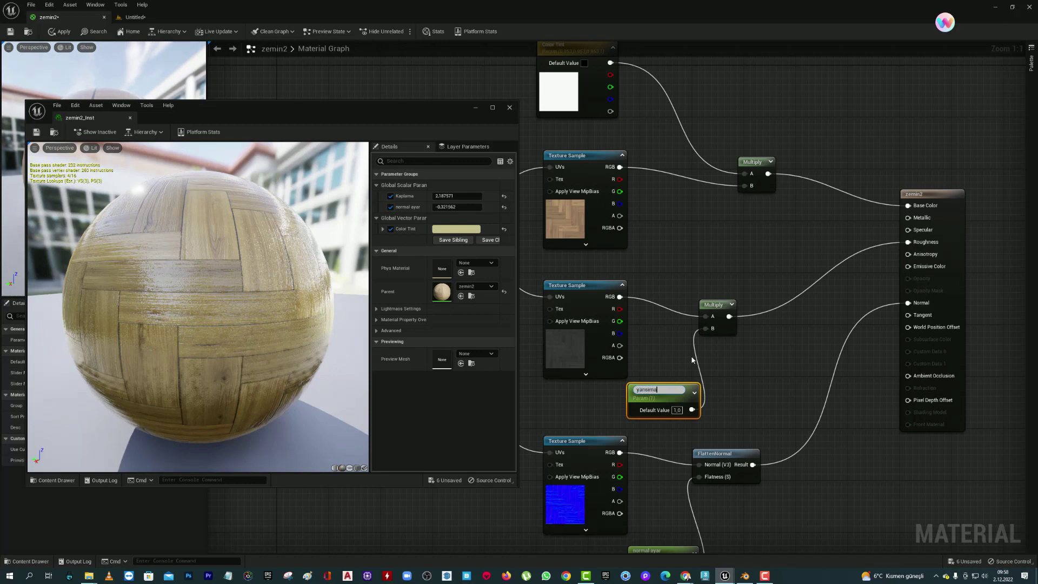
pyautogui.press('Return')
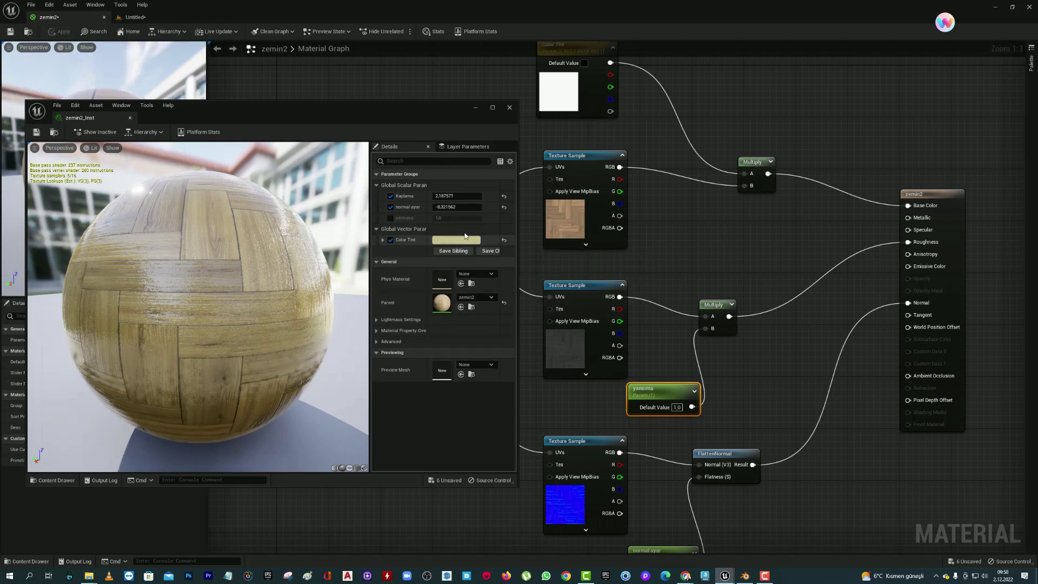
# Step: Enable the yansima override on zemin2_Inst and set it to 12 for a matte wood finish
pyautogui.click(391, 218)
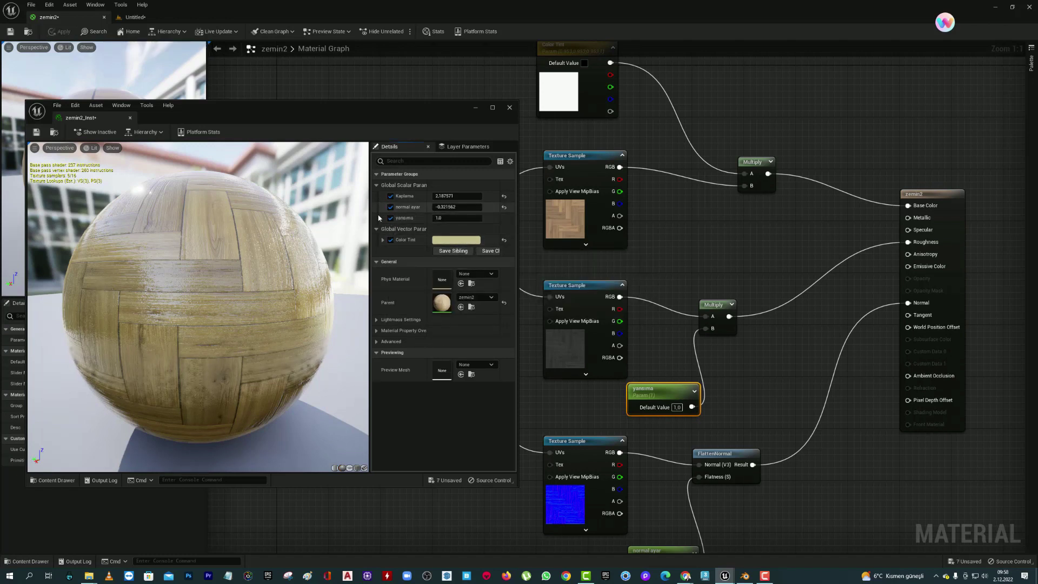
pyautogui.moveTo(457, 218)
pyautogui.mouseDown()
pyautogui.moveTo(428, 218)
pyautogui.moveTo(487, 218)
pyautogui.mouseUp()
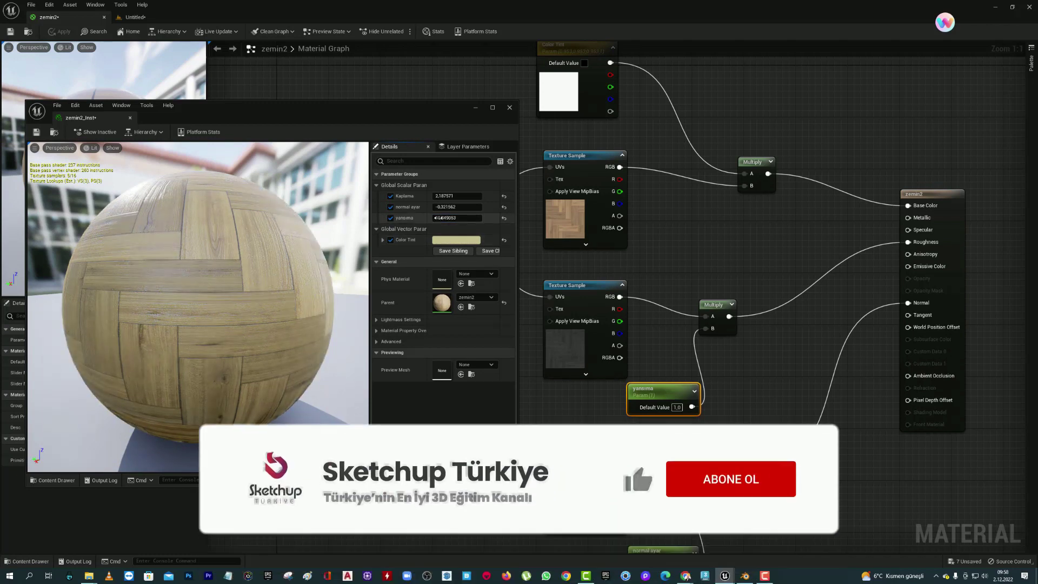
pyautogui.moveTo(325, 108); pyautogui.dragTo(404, 113)
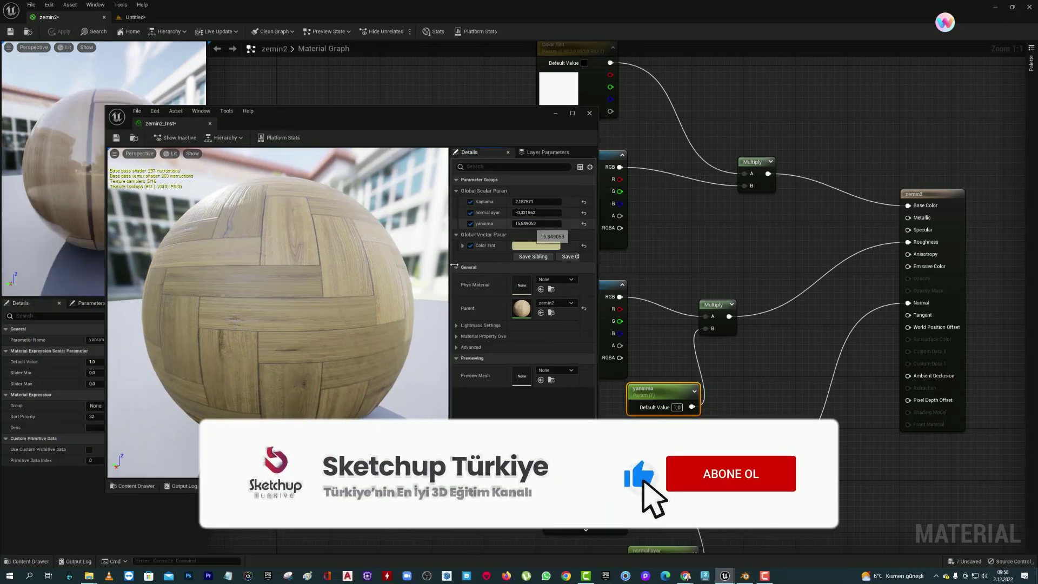
pyautogui.moveTo(390, 270); pyautogui.dragTo(303, 270)
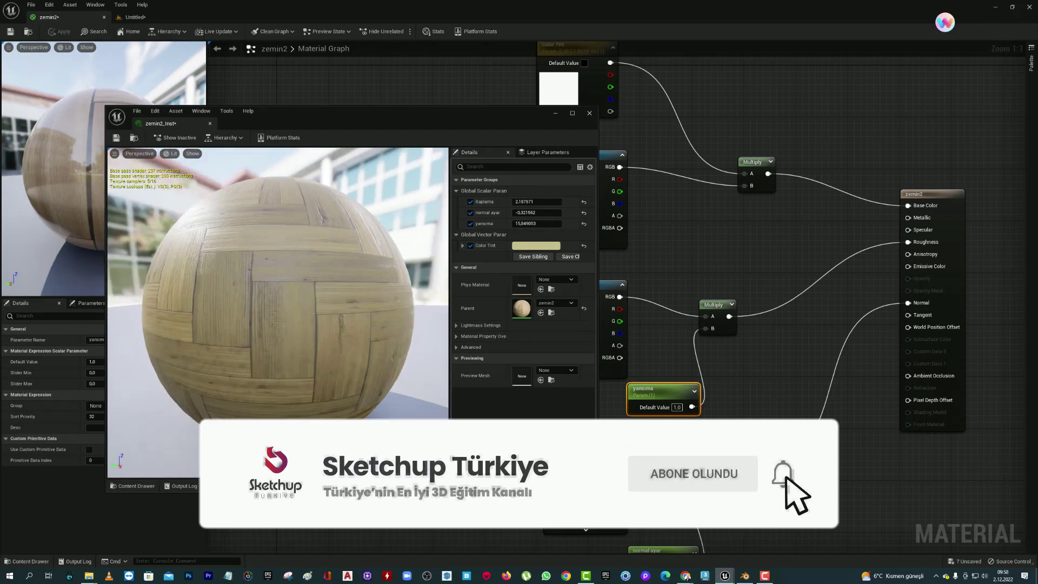
pyautogui.click(521, 223)
pyautogui.write('12')
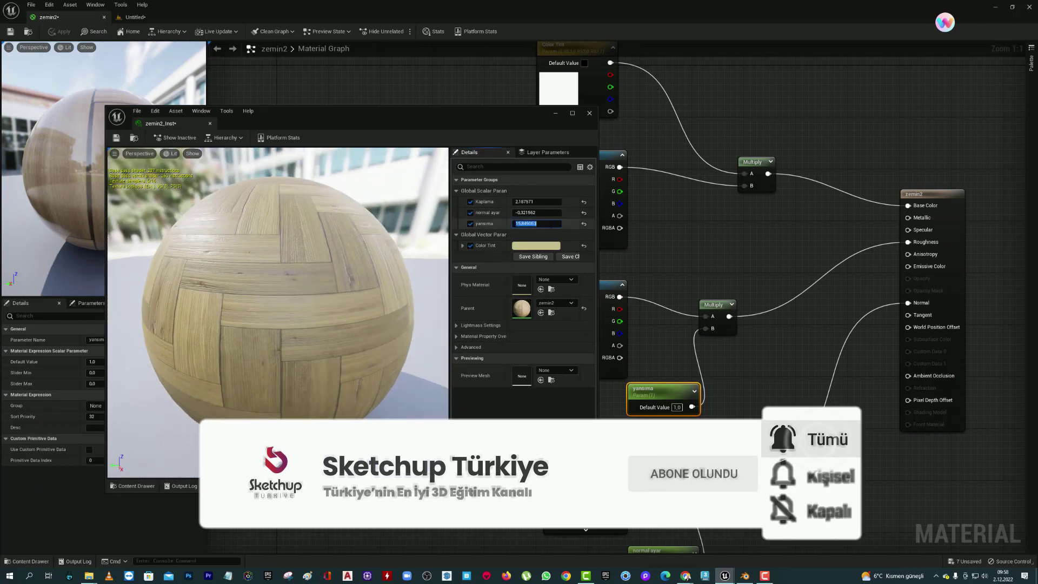
pyautogui.press('Return')
pyautogui.moveTo(290, 314); pyautogui.dragTo(254, 303)
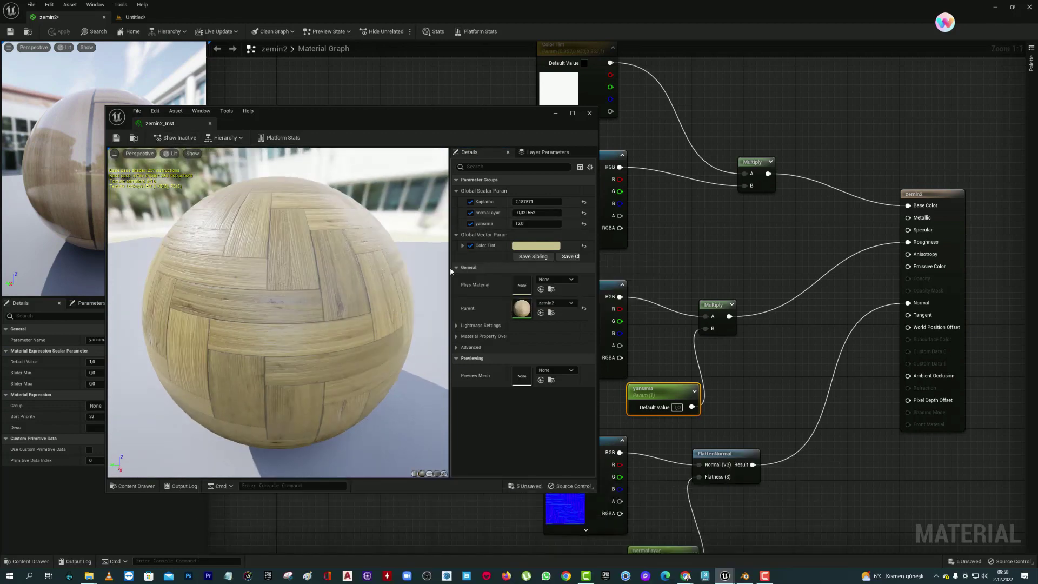
# Step: Switch to the Untitled level and fly the camera down to a close view of the herringbone floor
pyautogui.click(134, 16)
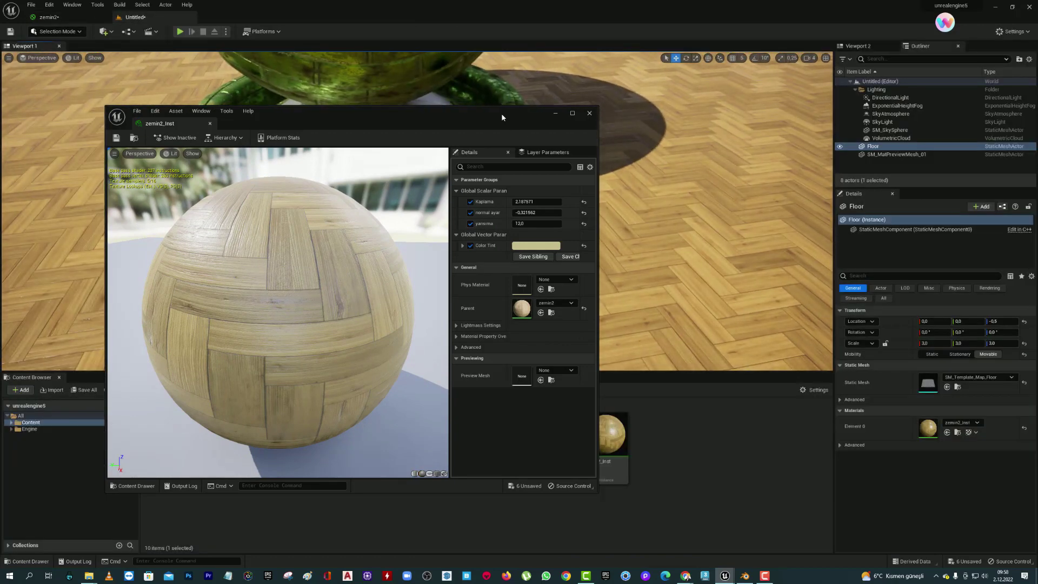
pyautogui.moveTo(502, 112); pyautogui.dragTo(197, 145)
pyautogui.moveTo(658, 253); pyautogui.dragTo(613, 221, button='right')
pyautogui.scroll(5, 526, 197)
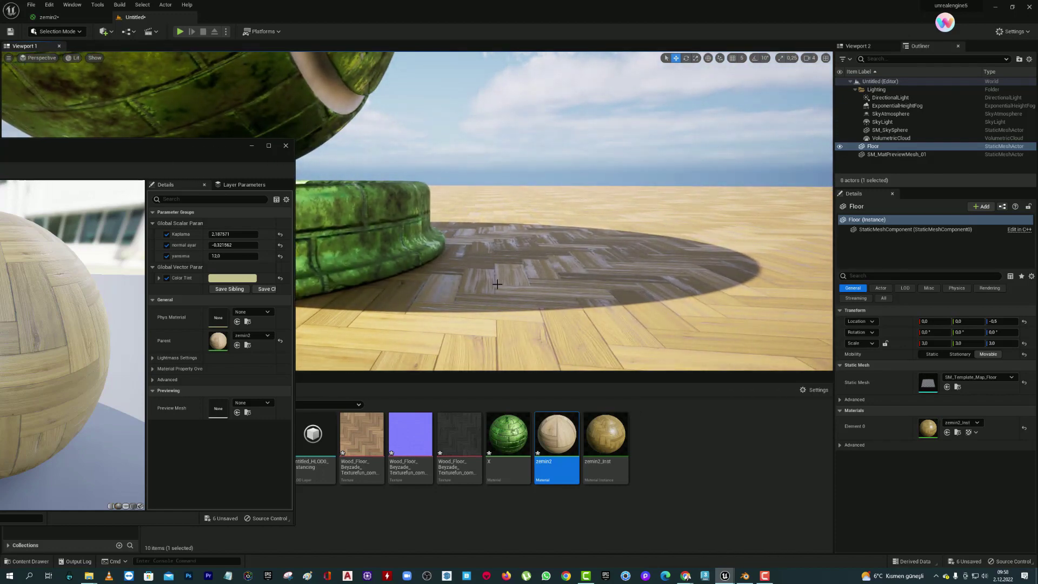
pyautogui.moveTo(565, 277); pyautogui.dragTo(565, 278, button='right')
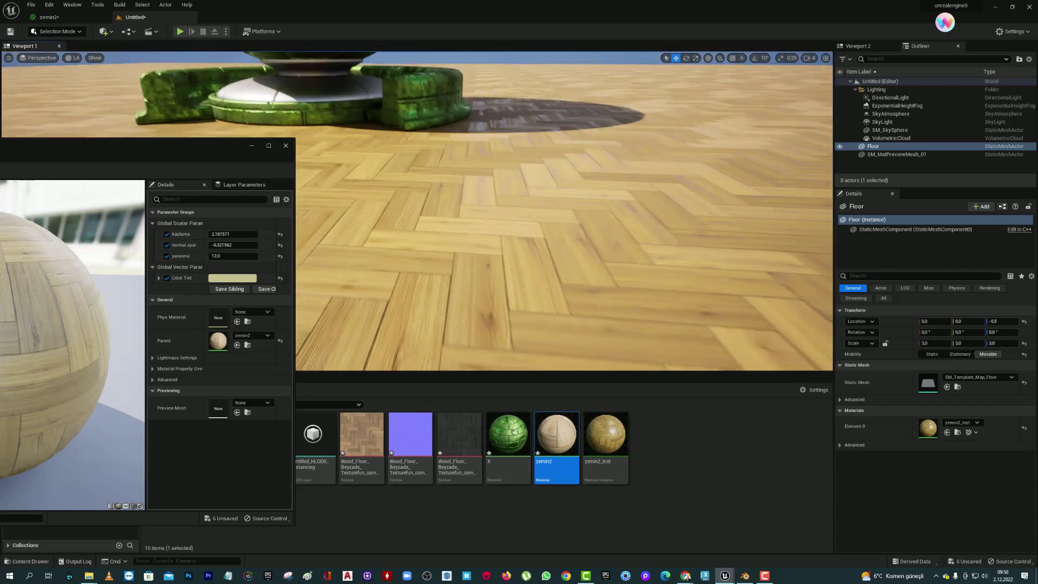
pyautogui.moveTo(630, 308); pyautogui.dragTo(630, 308, button='right')
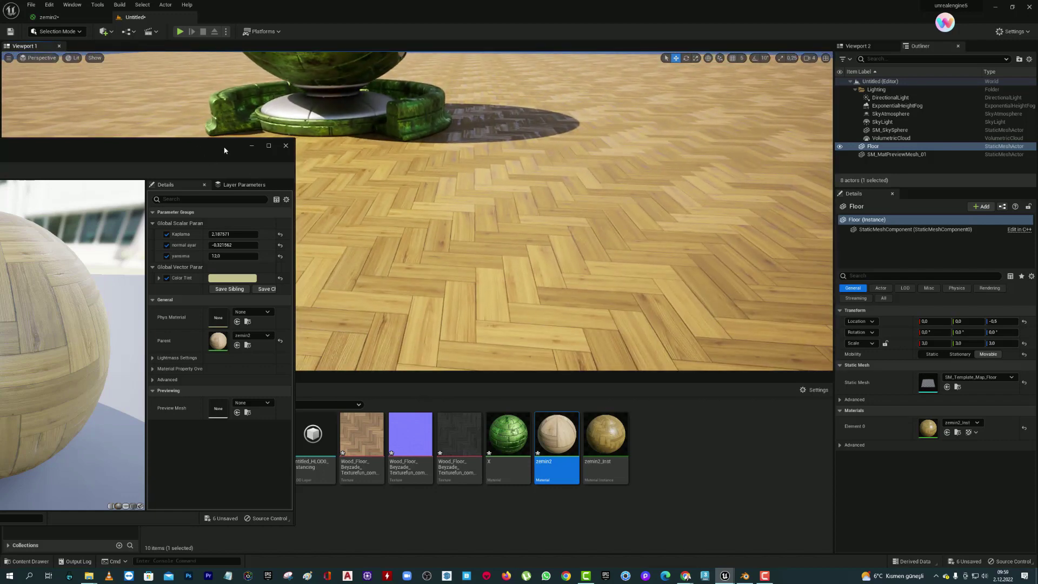
pyautogui.moveTo(224, 151); pyautogui.dragTo(546, 113)
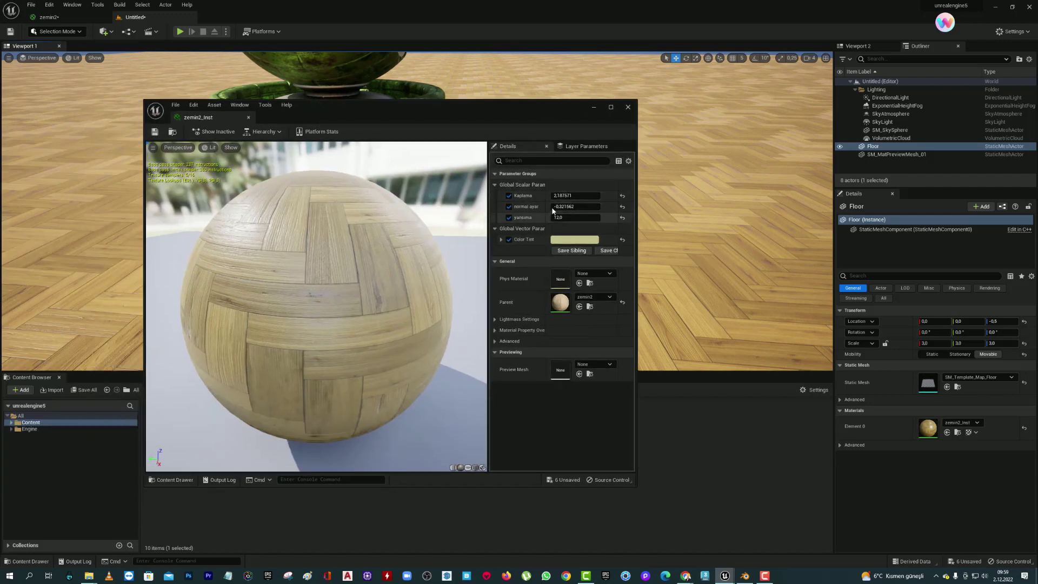
# Step: Tune zemin2_Inst to Kaplama about 1.86, normal ayar about -0.12 and yansima about 13.04 while checking the floor
pyautogui.moveTo(633, 280); pyautogui.dragTo(568, 278)
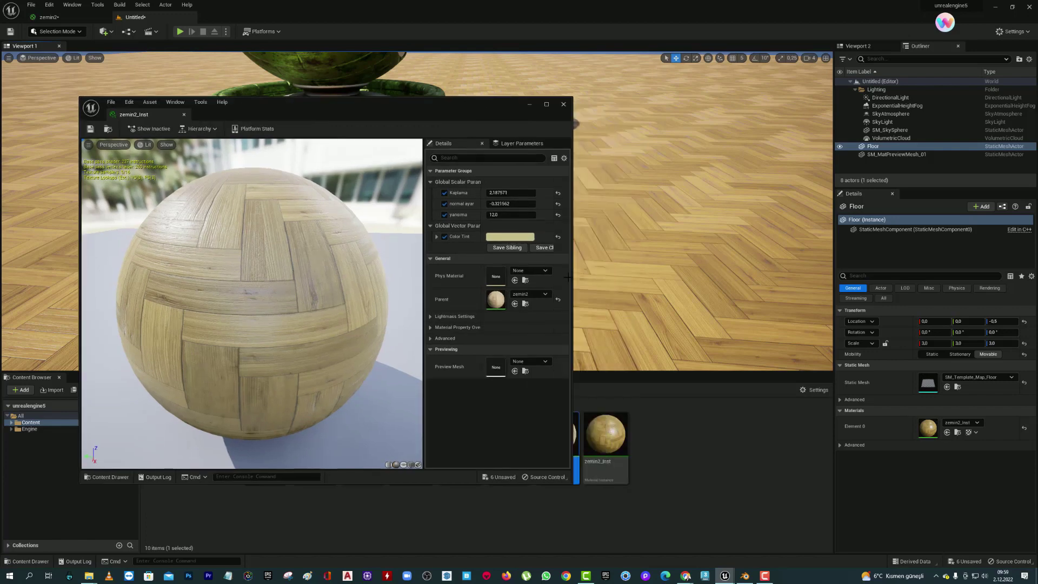
pyautogui.moveTo(463, 116); pyautogui.dragTo(429, 116)
pyautogui.moveTo(486, 216)
pyautogui.mouseDown()
pyautogui.moveTo(471, 216)
pyautogui.moveTo(487, 216)
pyautogui.moveTo(453, 193)
pyautogui.mouseUp()
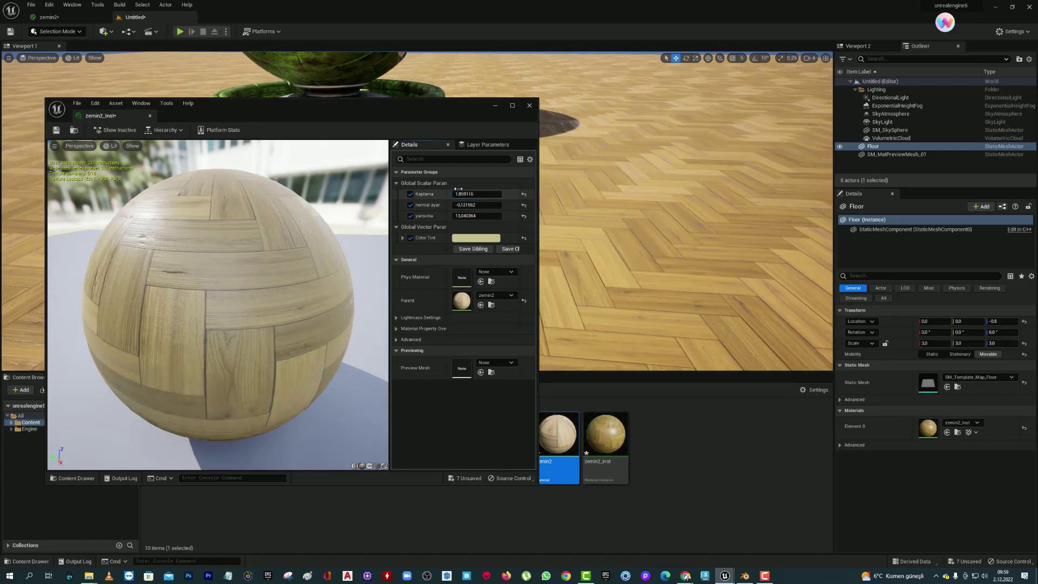
pyautogui.moveTo(418, 109)
pyautogui.mouseDown()
pyautogui.moveTo(349, 138)
pyautogui.moveTo(367, 160)
pyautogui.mouseUp()
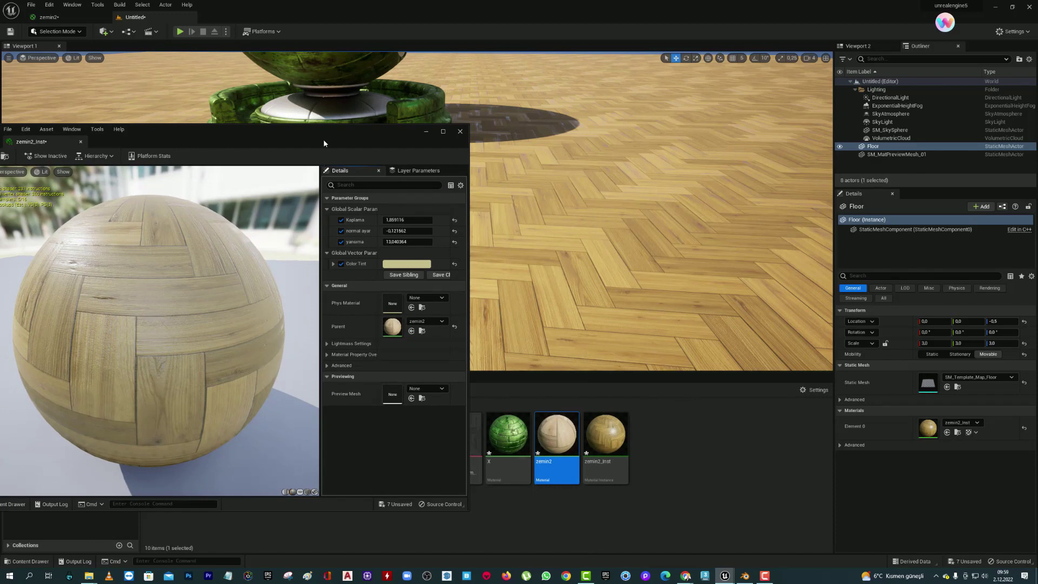
pyautogui.moveTo(320, 131)
pyautogui.mouseDown()
pyautogui.moveTo(587, 86)
pyautogui.moveTo(677, 121)
pyautogui.mouseUp()
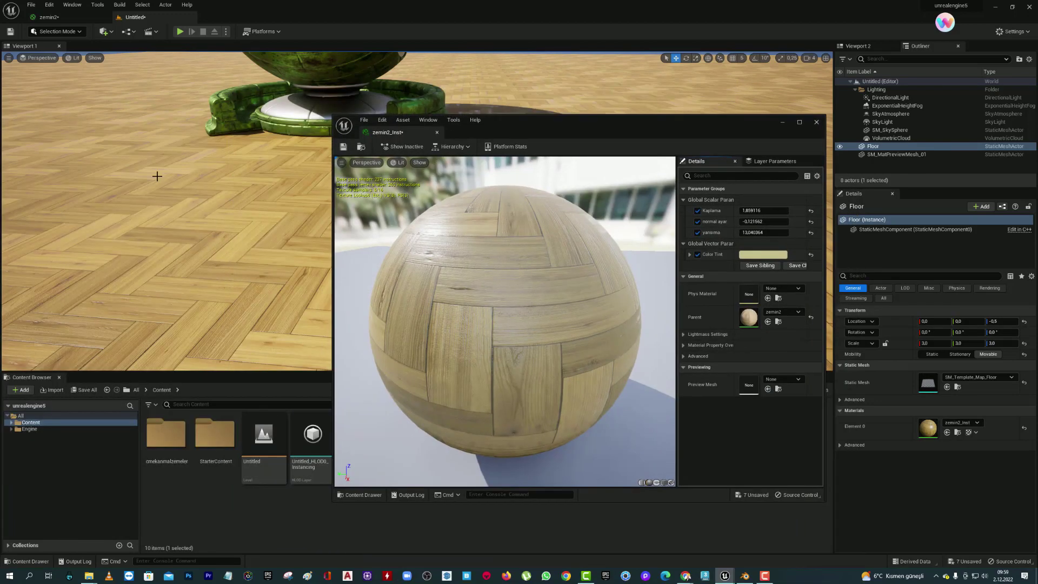
pyautogui.moveTo(156, 181); pyautogui.dragTo(162, 184, button='right')
pyautogui.moveTo(548, 125)
pyautogui.mouseDown()
pyautogui.moveTo(579, 53)
pyautogui.moveTo(549, 69)
pyautogui.mouseUp()
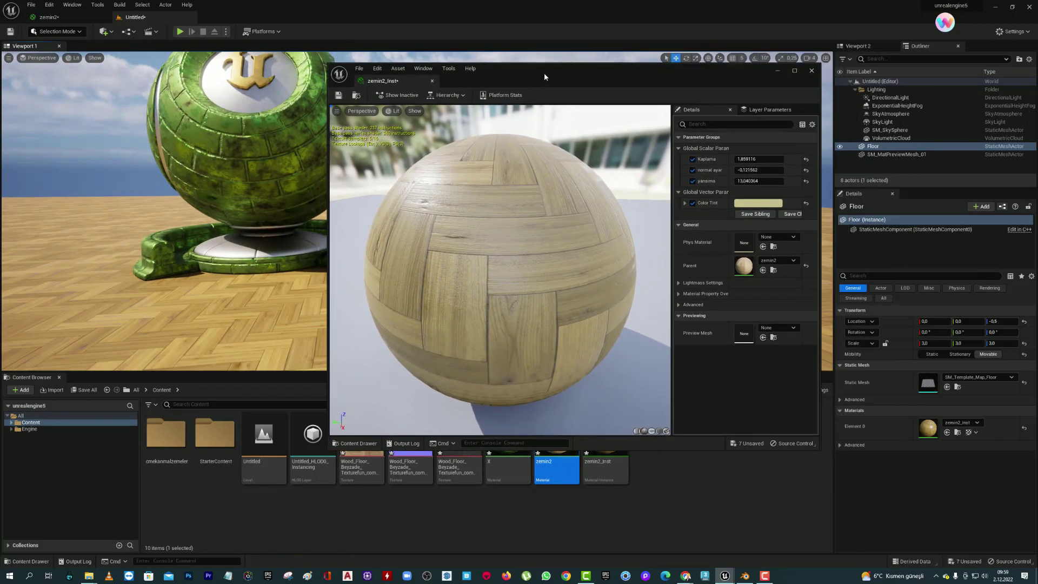